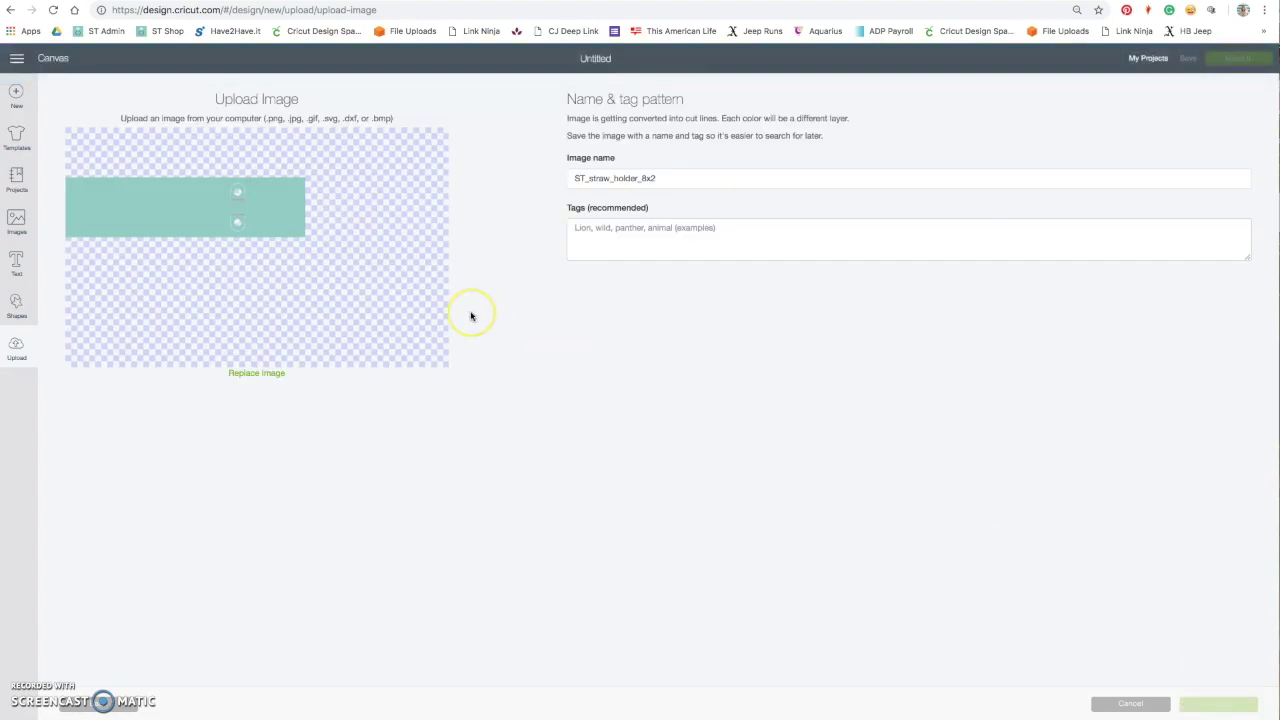
Step: Save the uploaded ST_straw_holder_8x2 image and insert both straw holder templates plus the "He popped the question" and "We're poppin bottles" designs onto the canvas
scroll(473, 316, down, 2)
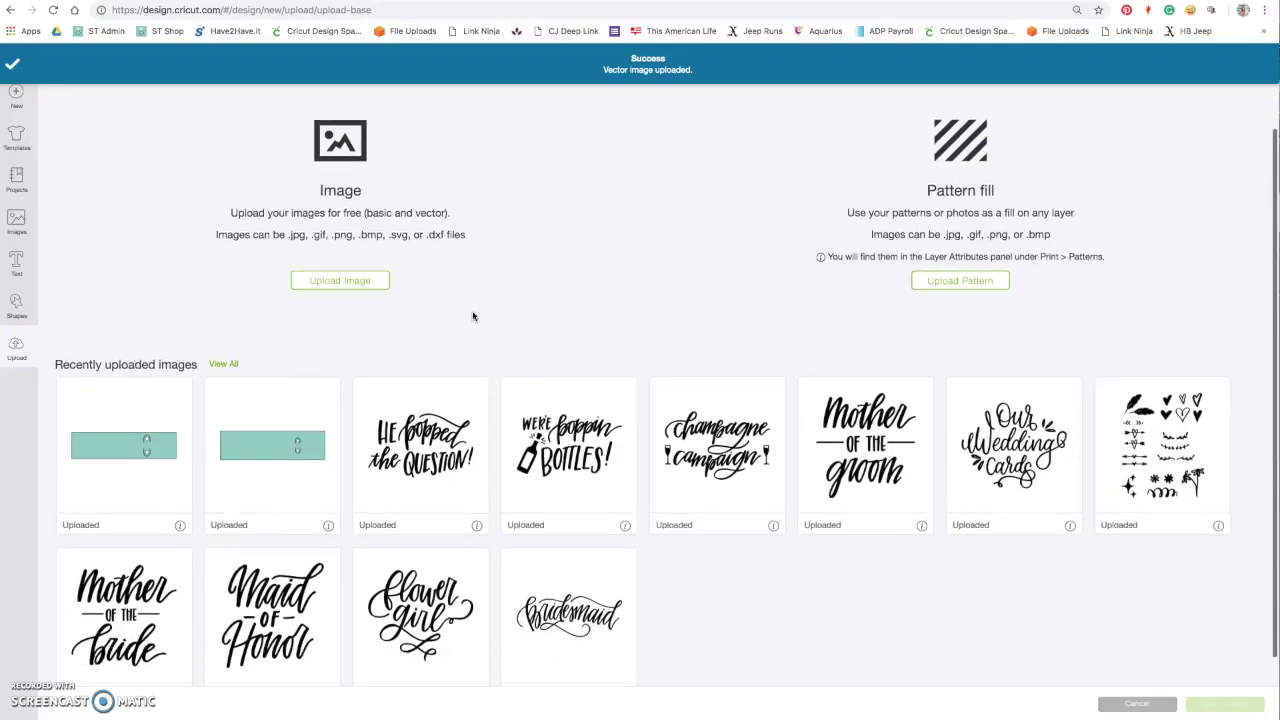
click(143, 420)
click(262, 420)
click(420, 425)
click(573, 429)
click(1210, 704)
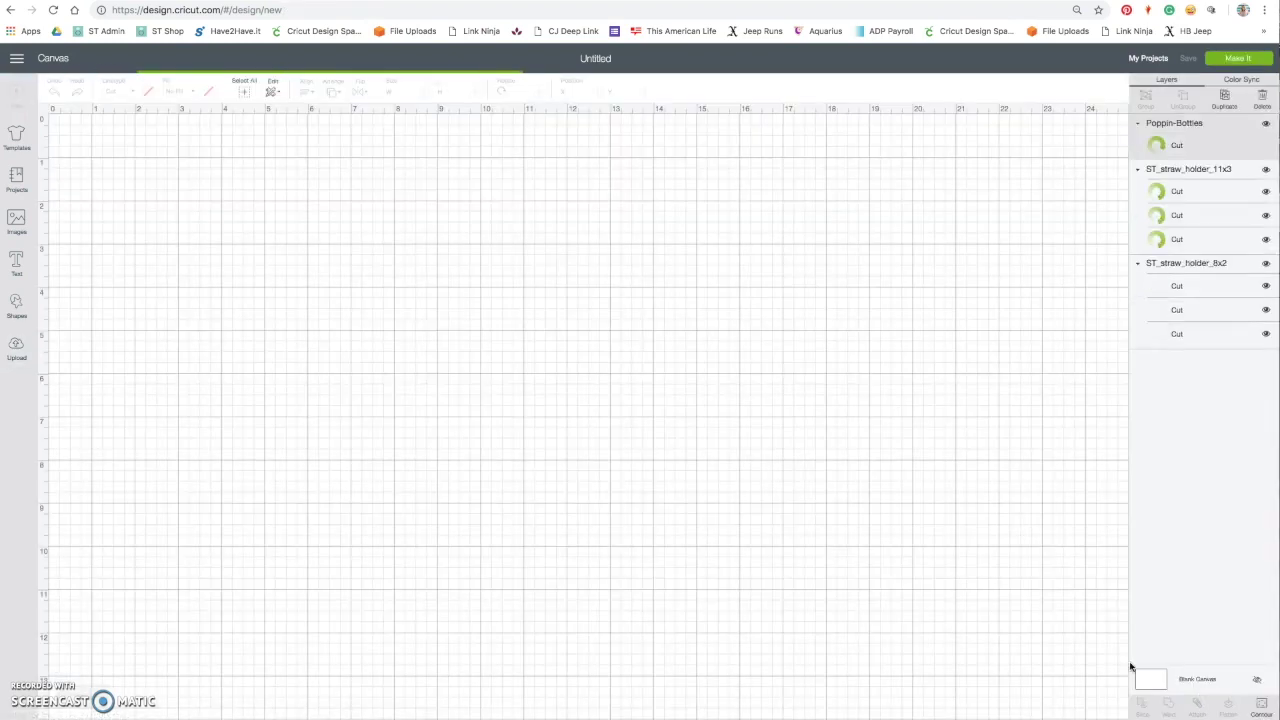
Step: Move both lettering designs clear of the straw holders, with "We're poppin bottles" above "He popped the question"
drag(381, 391, 706, 451)
drag(414, 455, 818, 320)
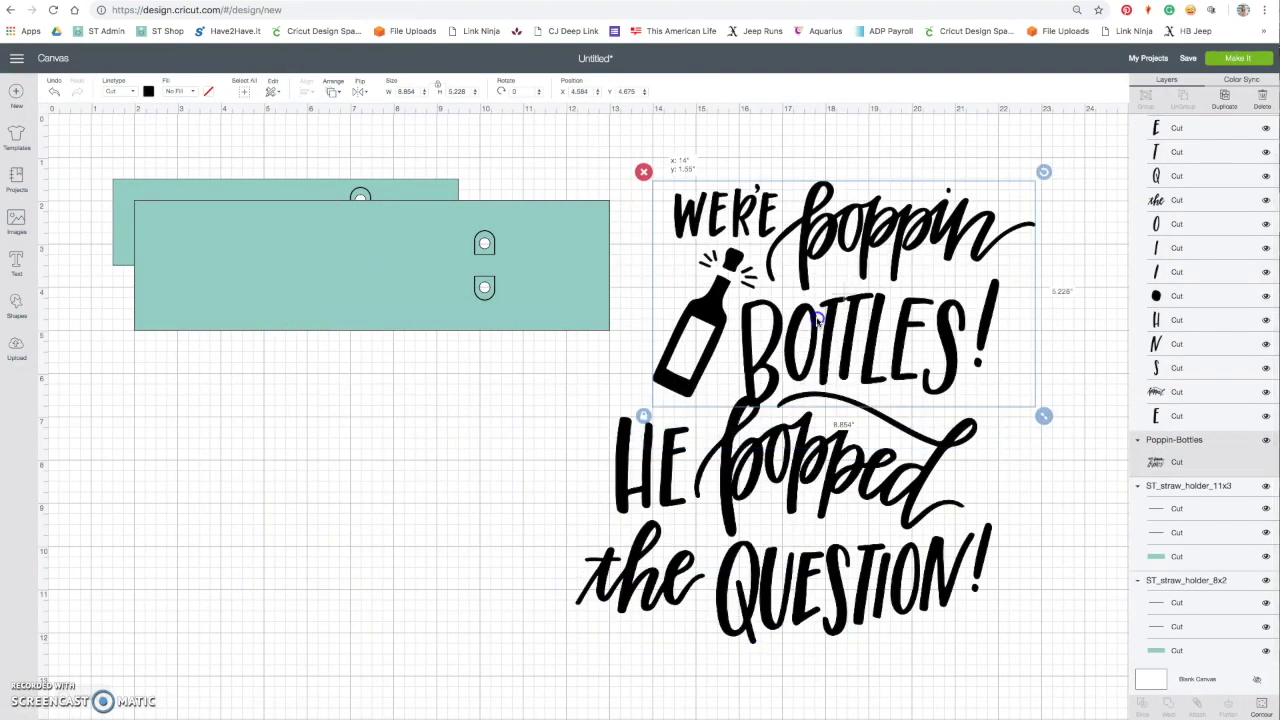
click(370, 500)
Step: Place the 11x3 straw holder at about X 0.97, Y 1 and the 8x2 holder below it at about X 0.99, Y 4.69
click(271, 294)
drag(271, 294, 245, 355)
drag(220, 229, 218, 548)
drag(206, 331, 190, 256)
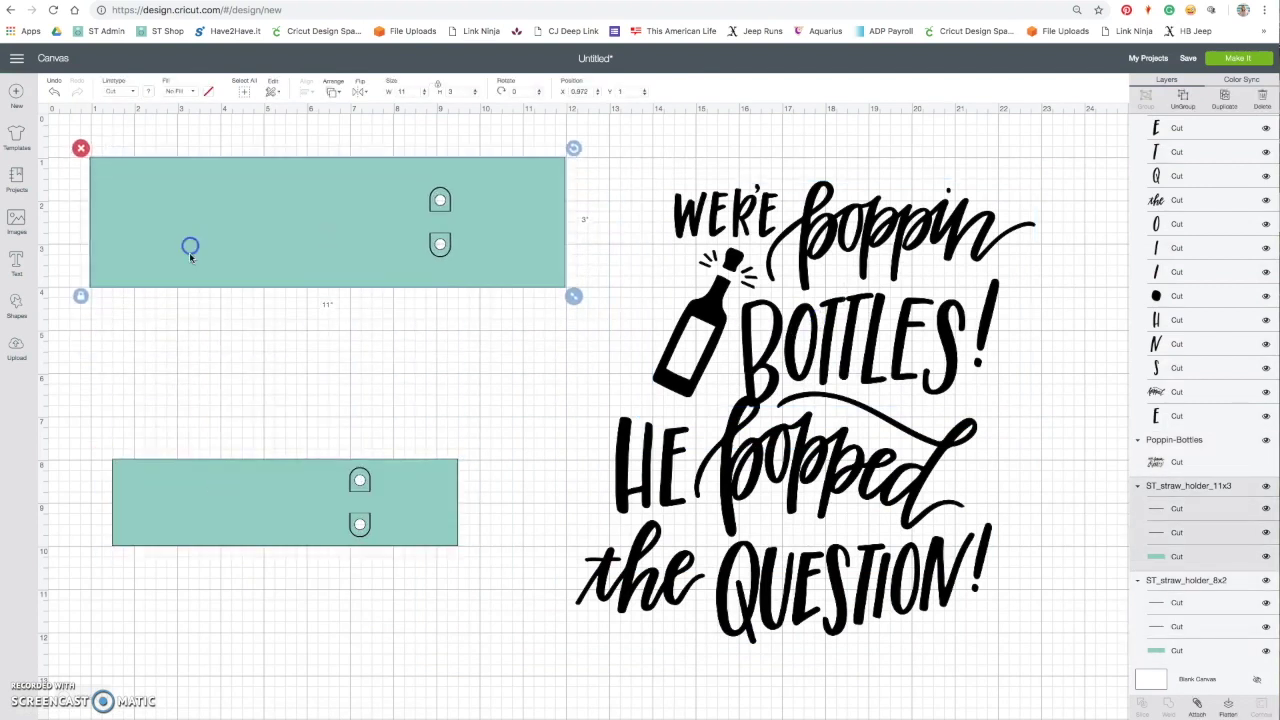
drag(197, 506, 178, 365)
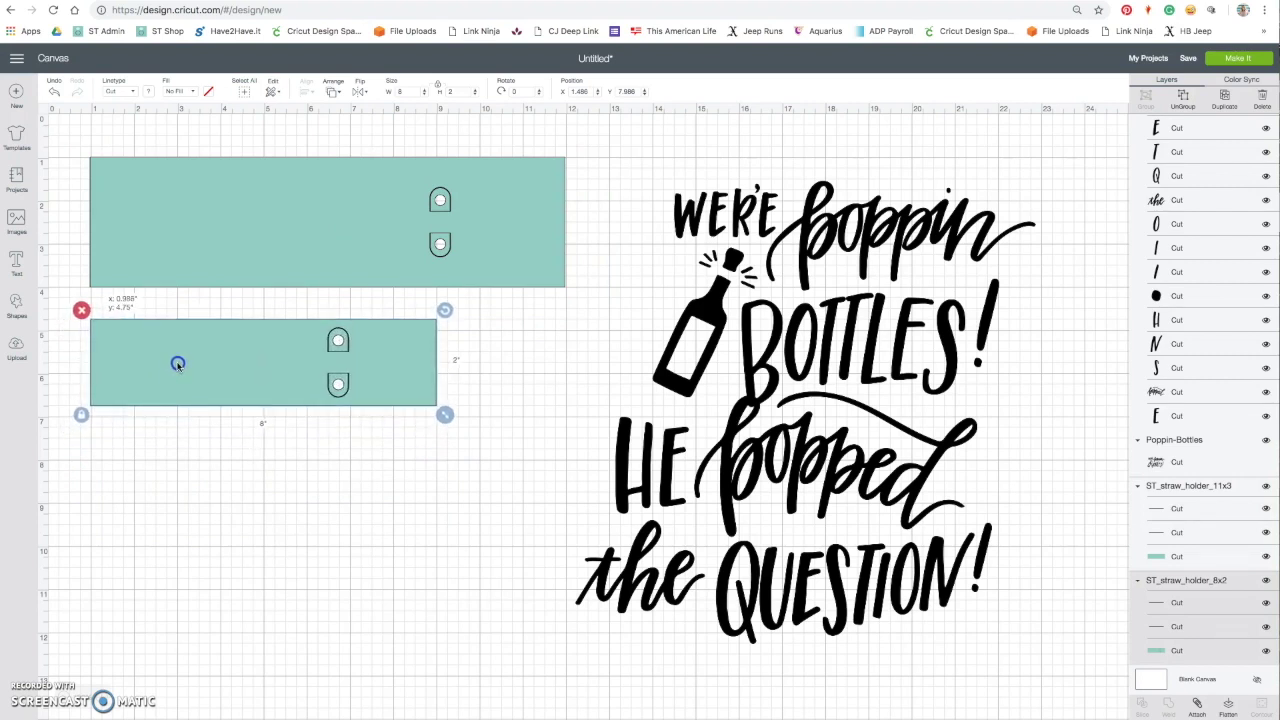
click(246, 542)
click(257, 236)
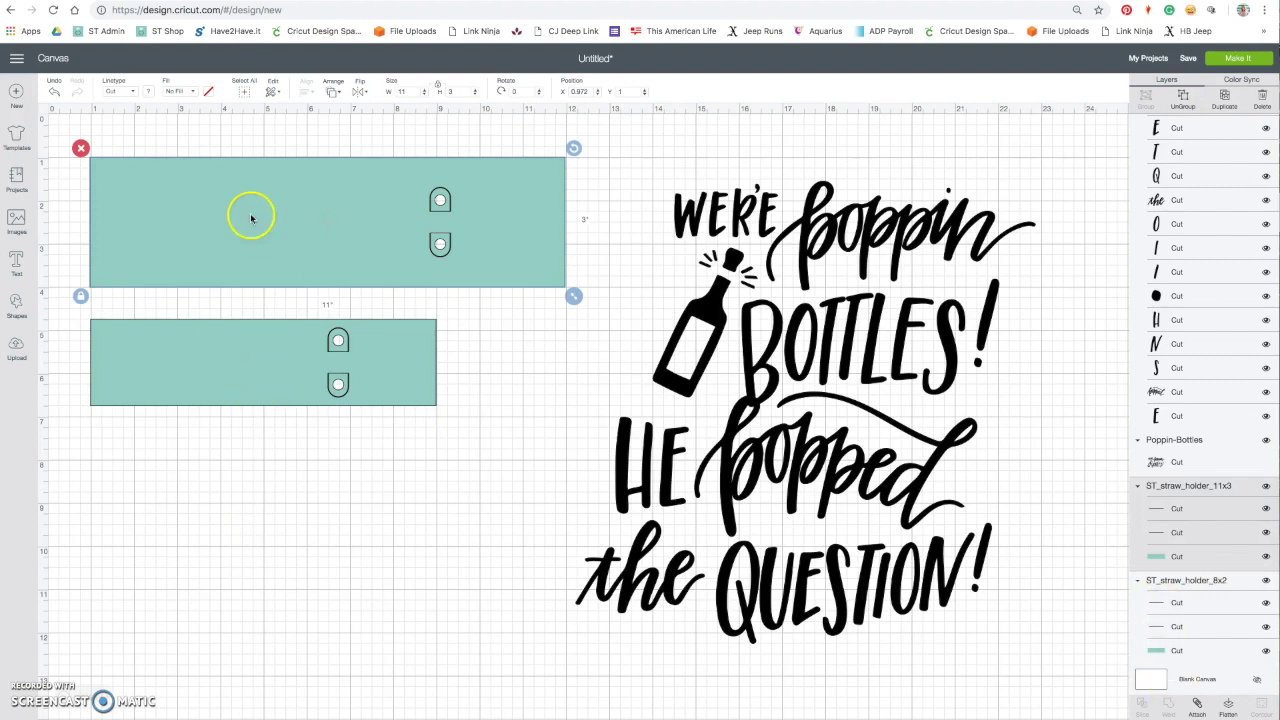
drag(243, 380, 243, 373)
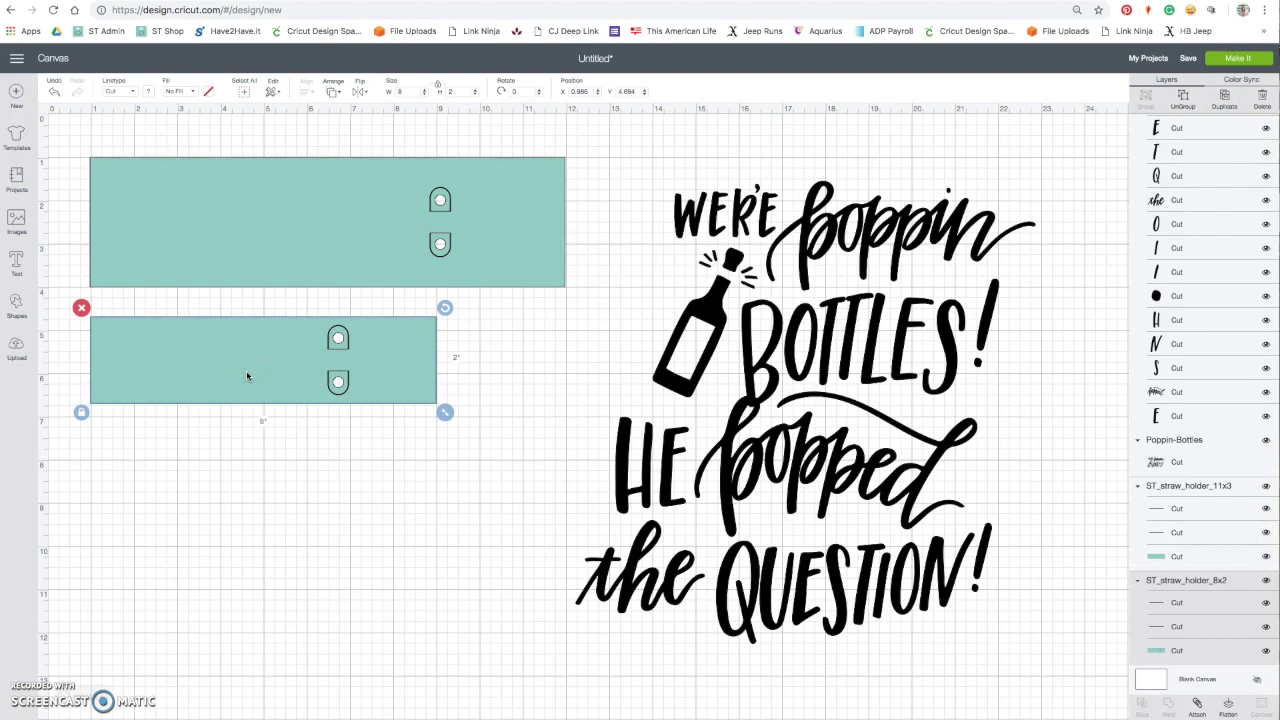
Step: Change the material color of the 8x2 straw holder's base layer to white
click(269, 382)
click(1156, 651)
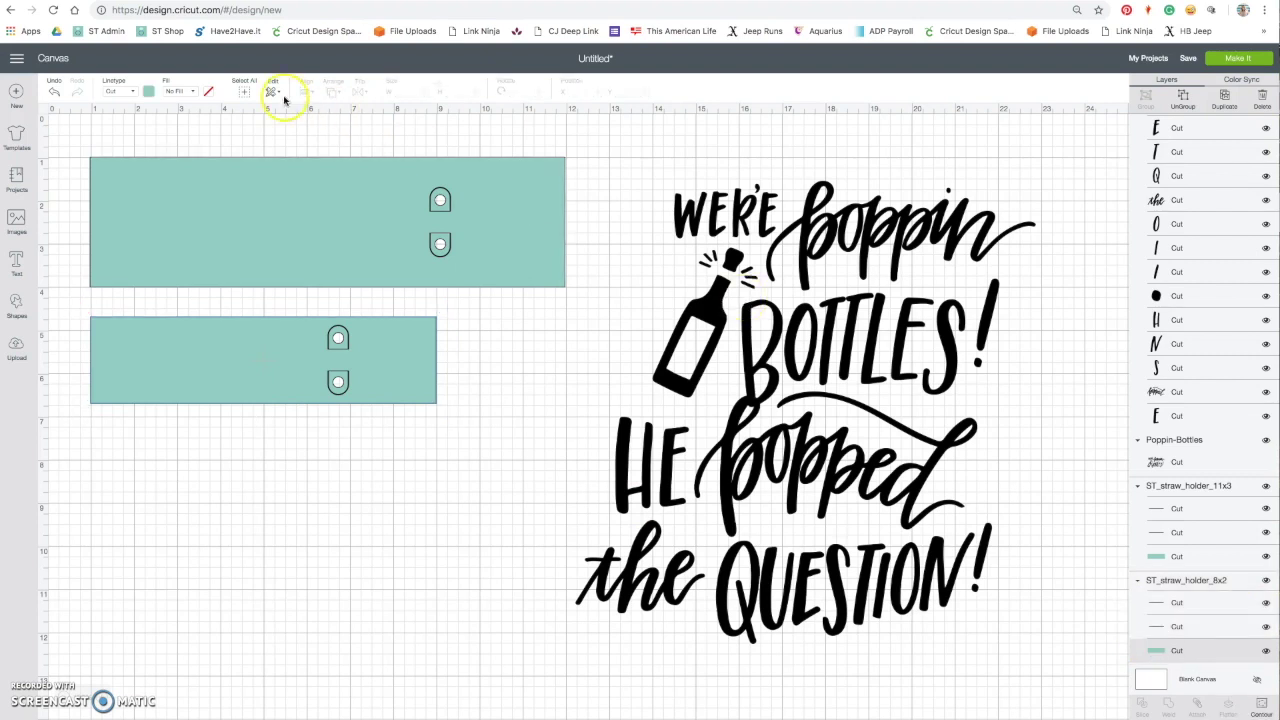
click(148, 91)
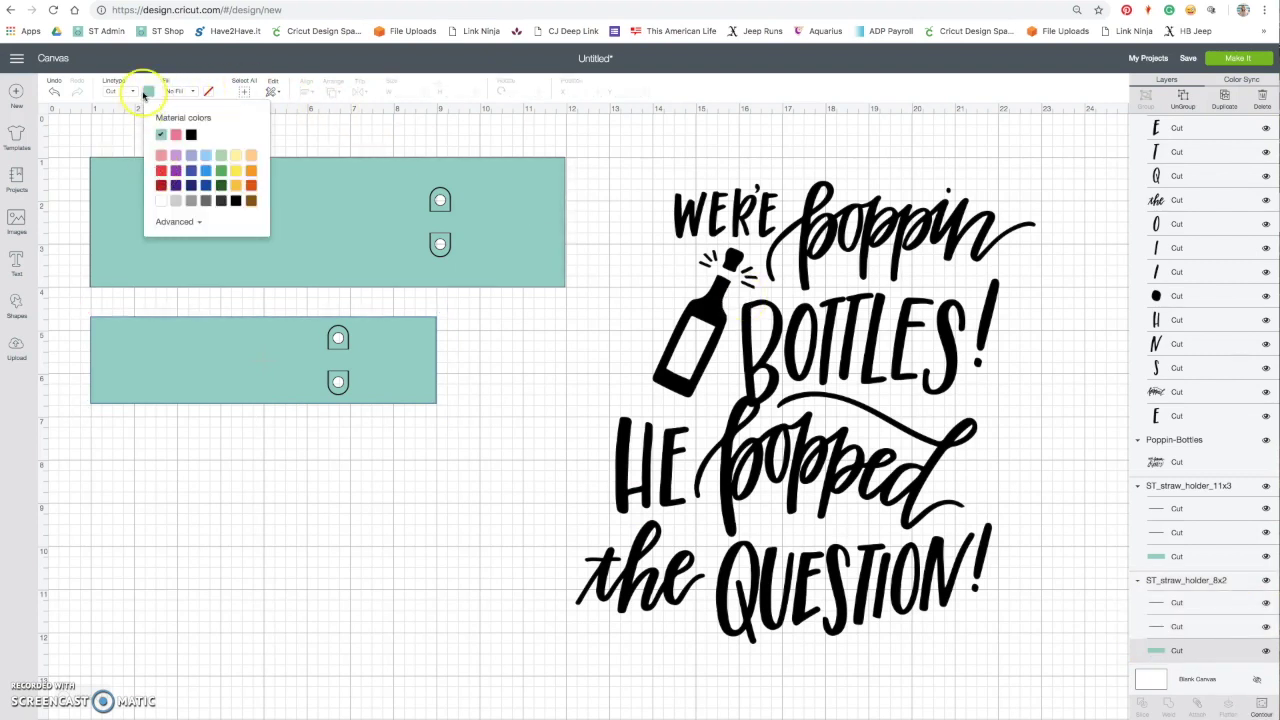
click(1158, 652)
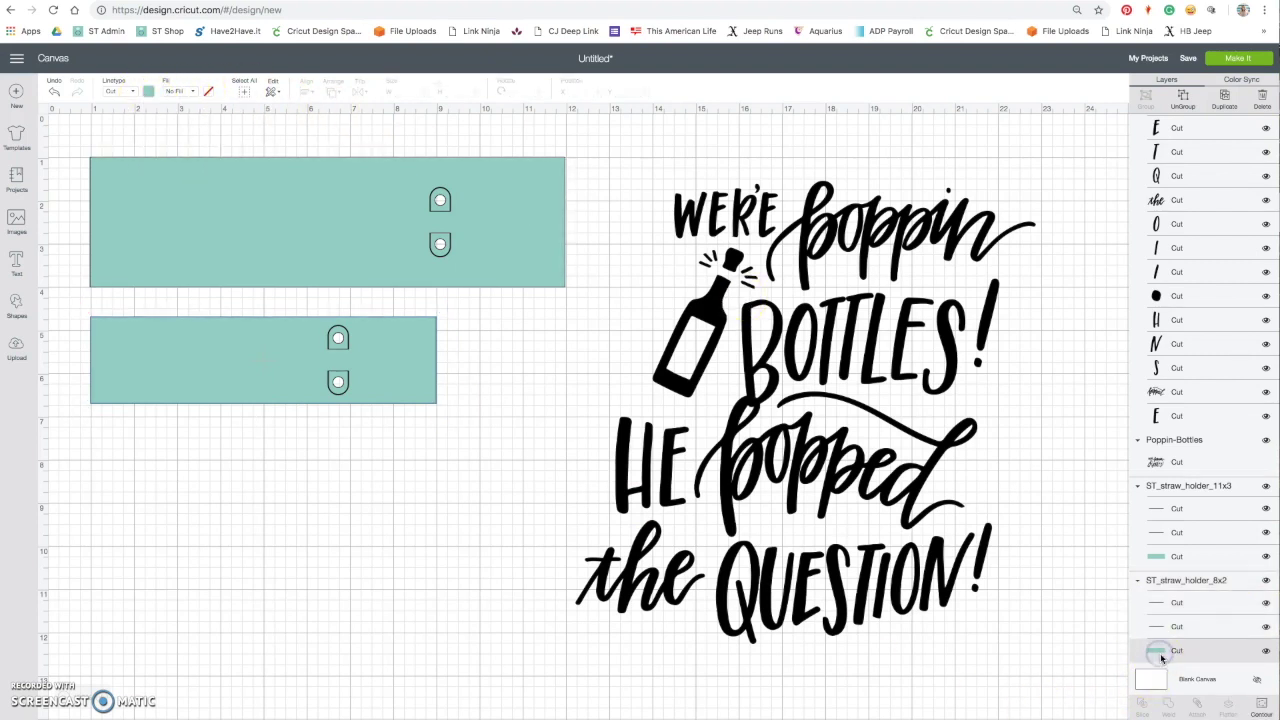
click(1159, 652)
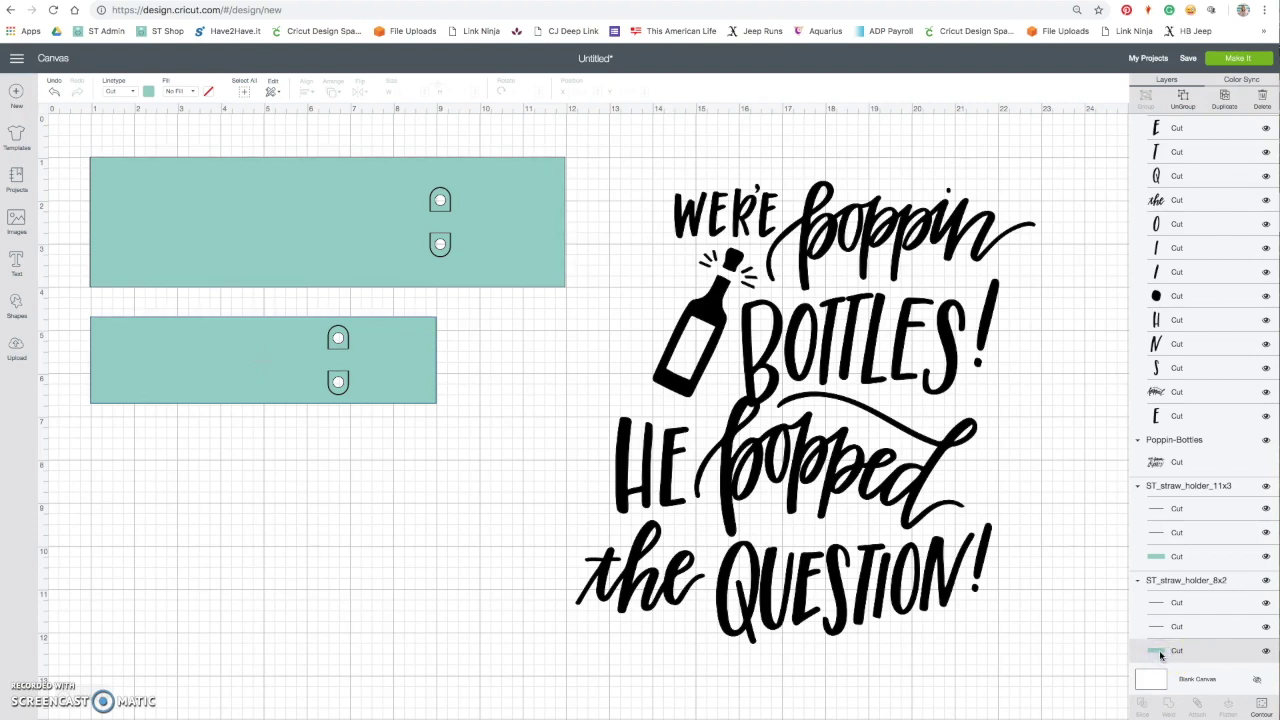
click(148, 91)
click(162, 203)
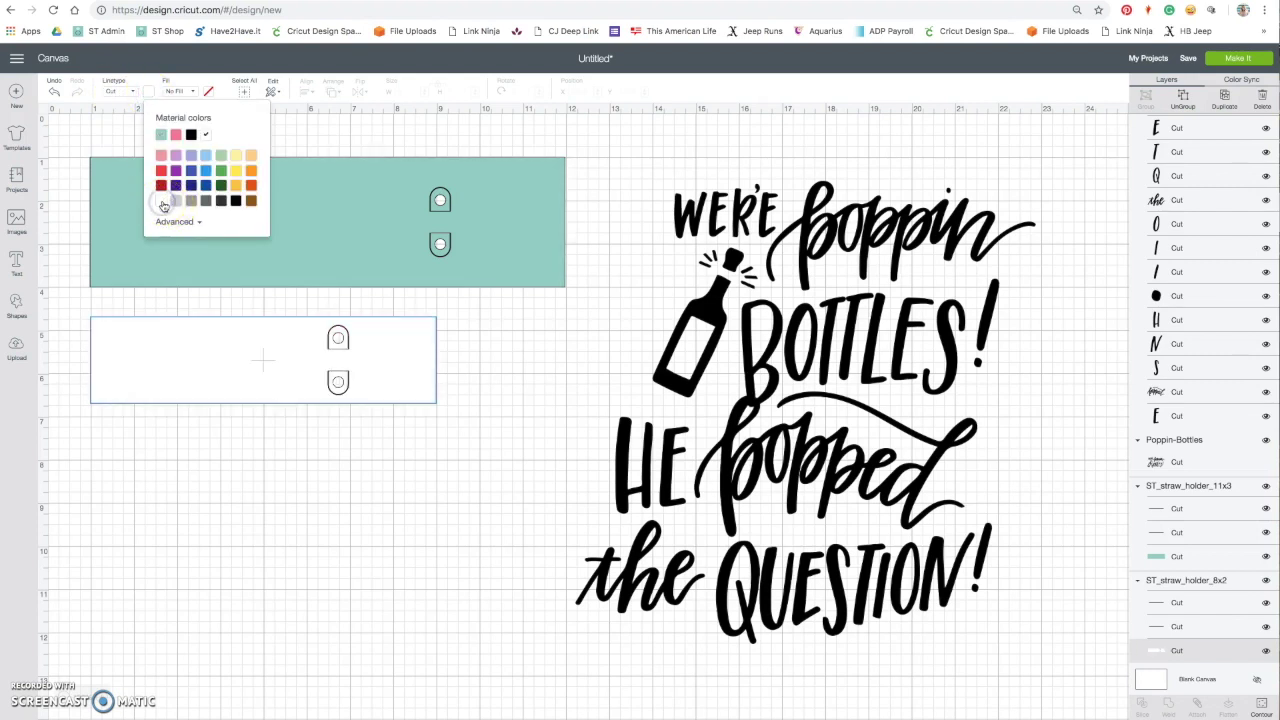
Step: Change the material color of the 11x3 straw holder's base layer to white
click(1159, 557)
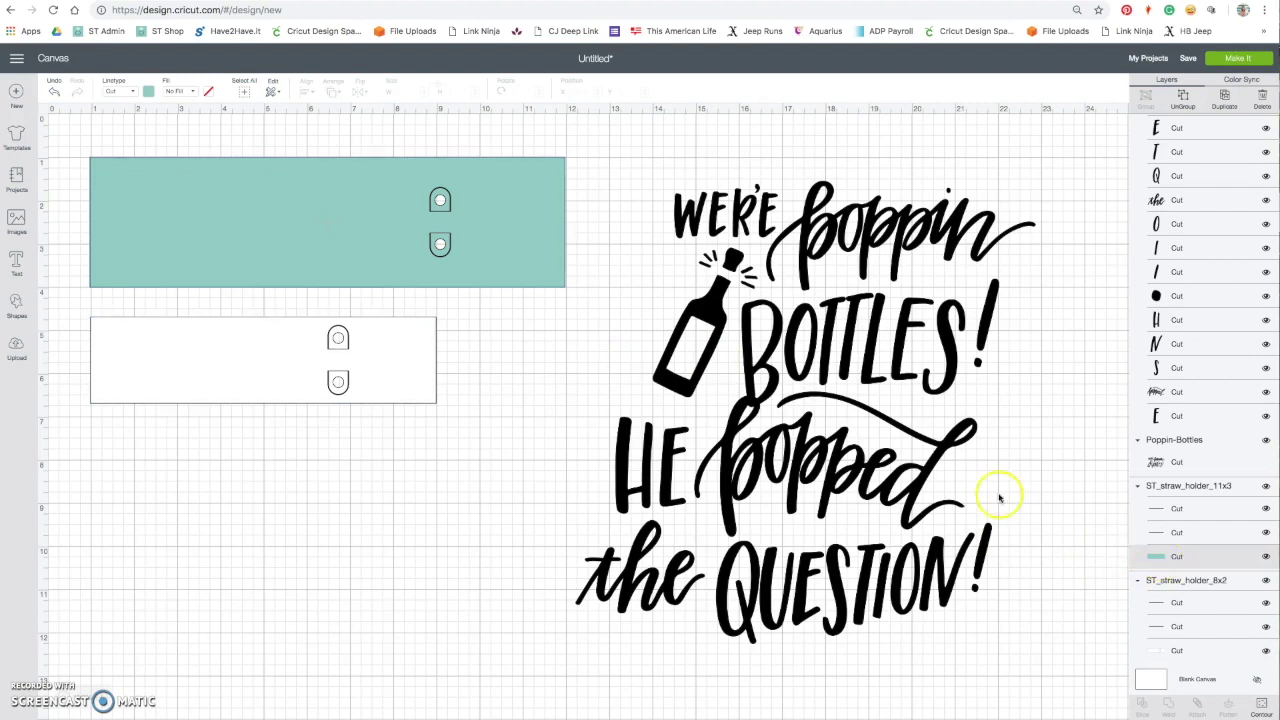
click(229, 191)
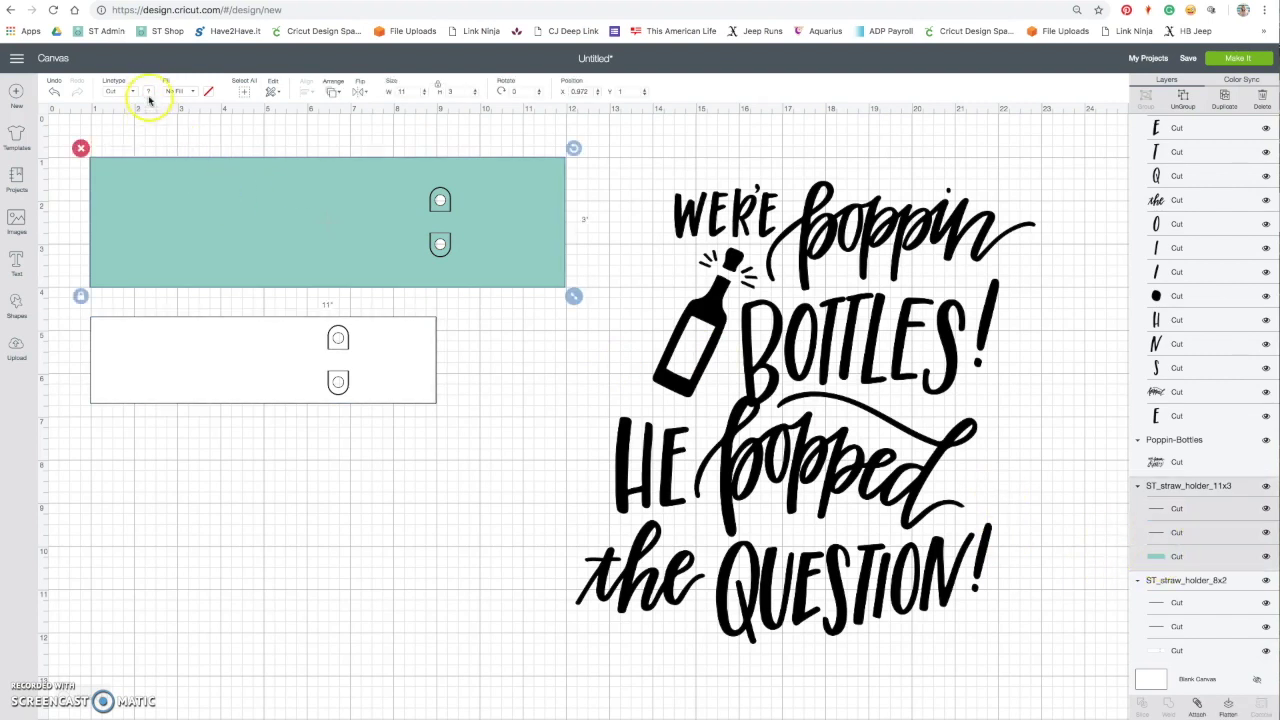
click(1158, 556)
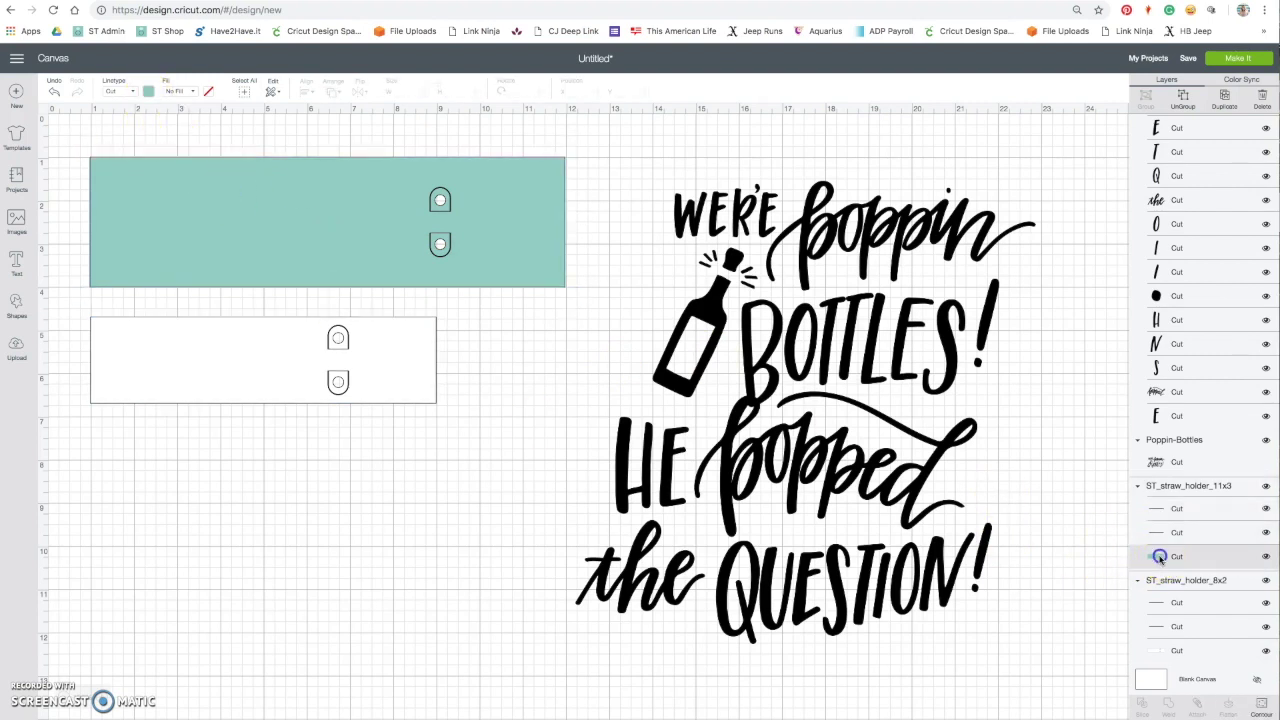
click(147, 91)
click(160, 203)
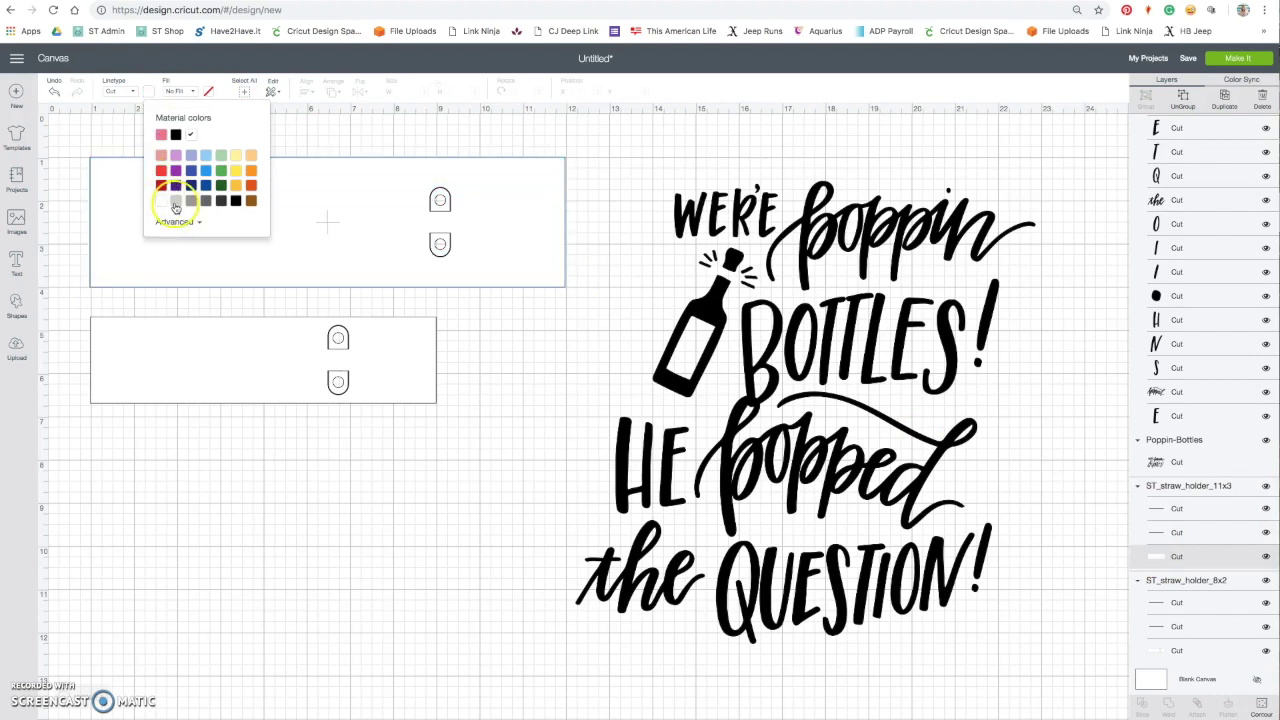
click(486, 320)
Step: Set the linetype of both tab line layers in ST_straw_holder_11x3 to Score
click(367, 237)
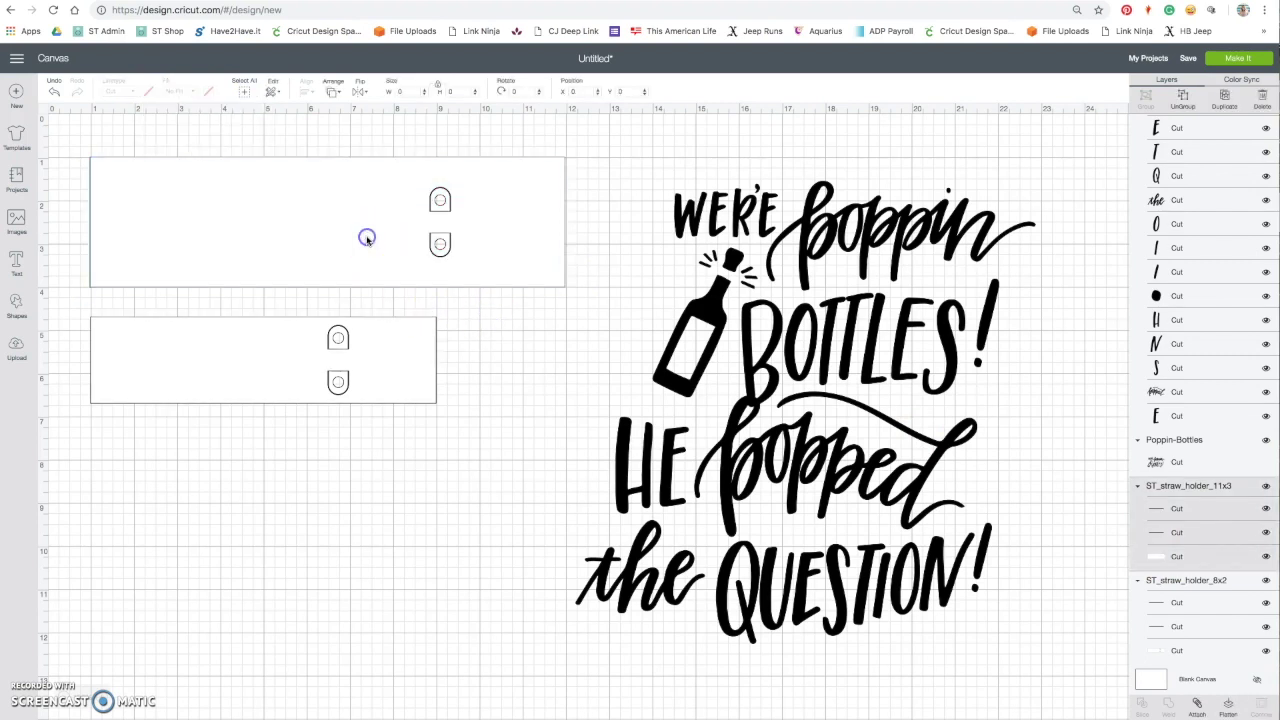
click(389, 380)
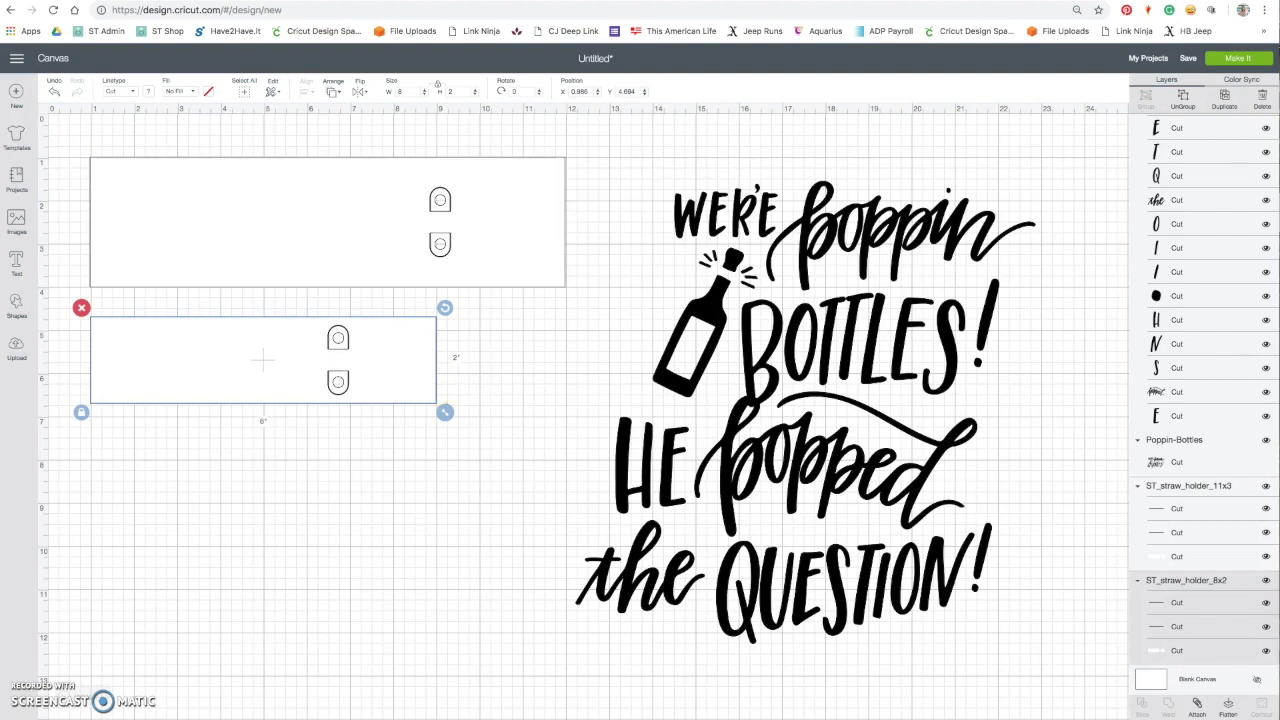
click(1203, 510)
click(1196, 537)
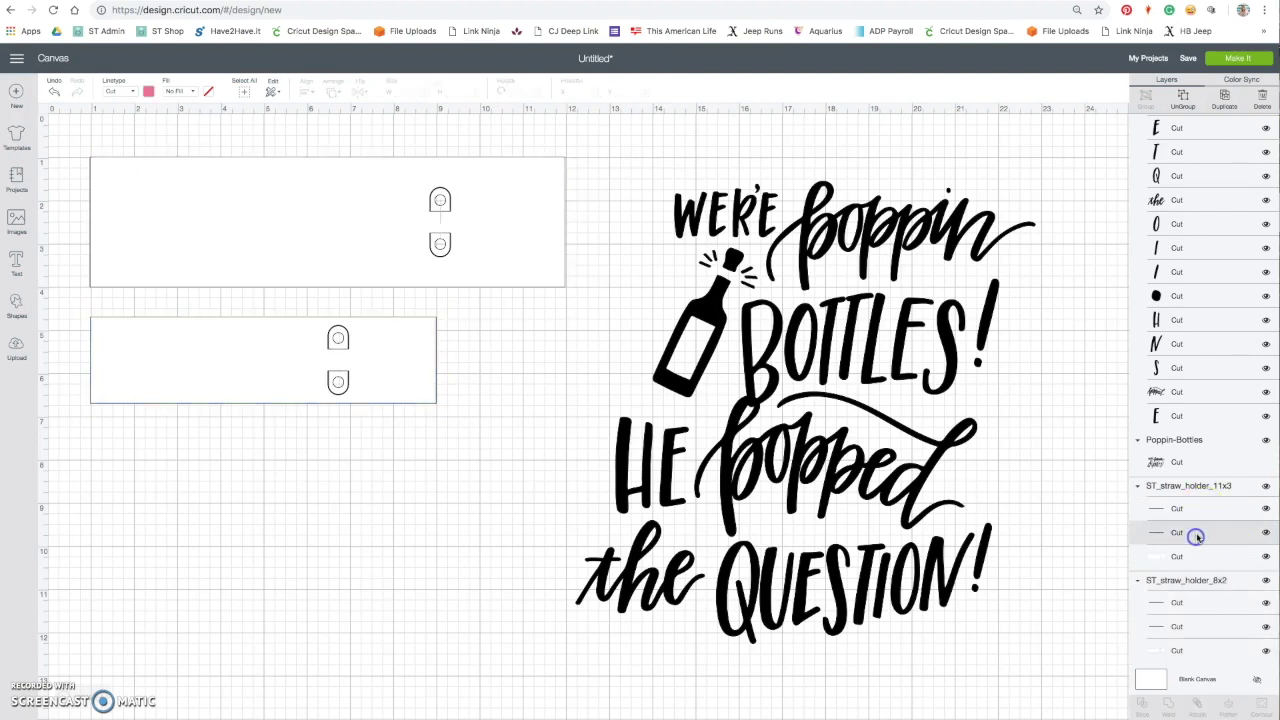
click(1189, 524)
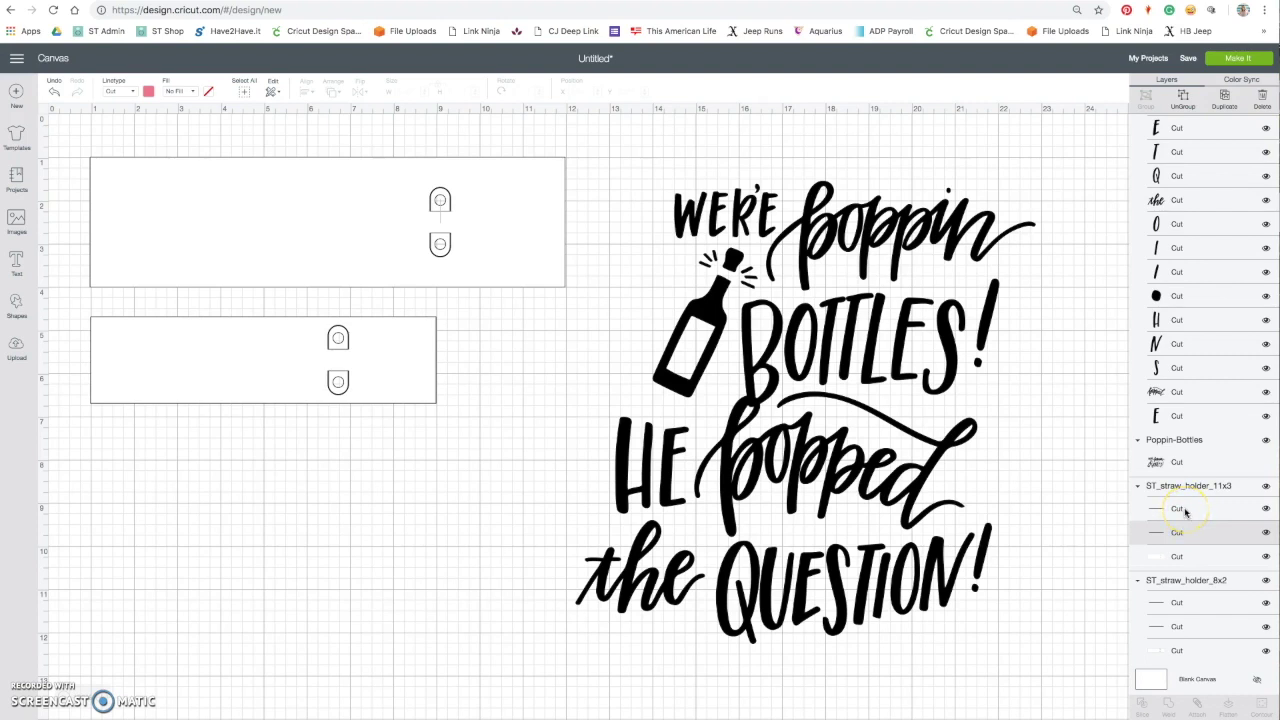
click(1183, 510)
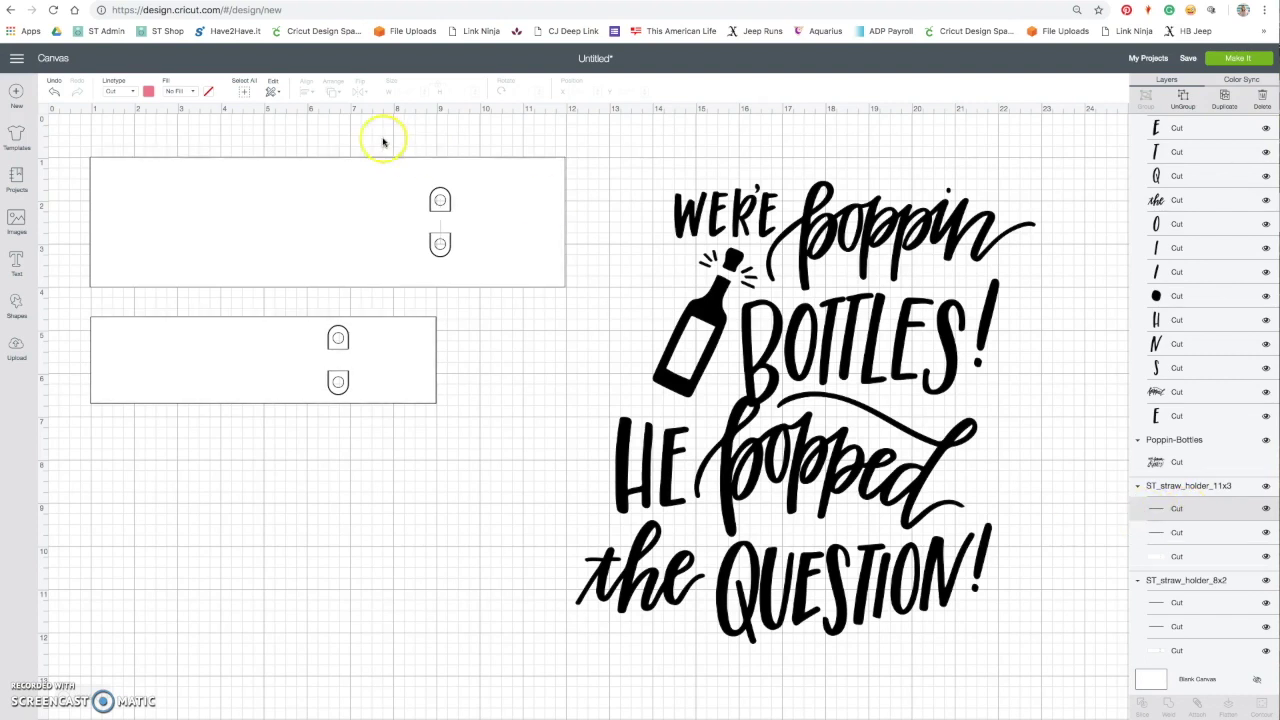
click(120, 90)
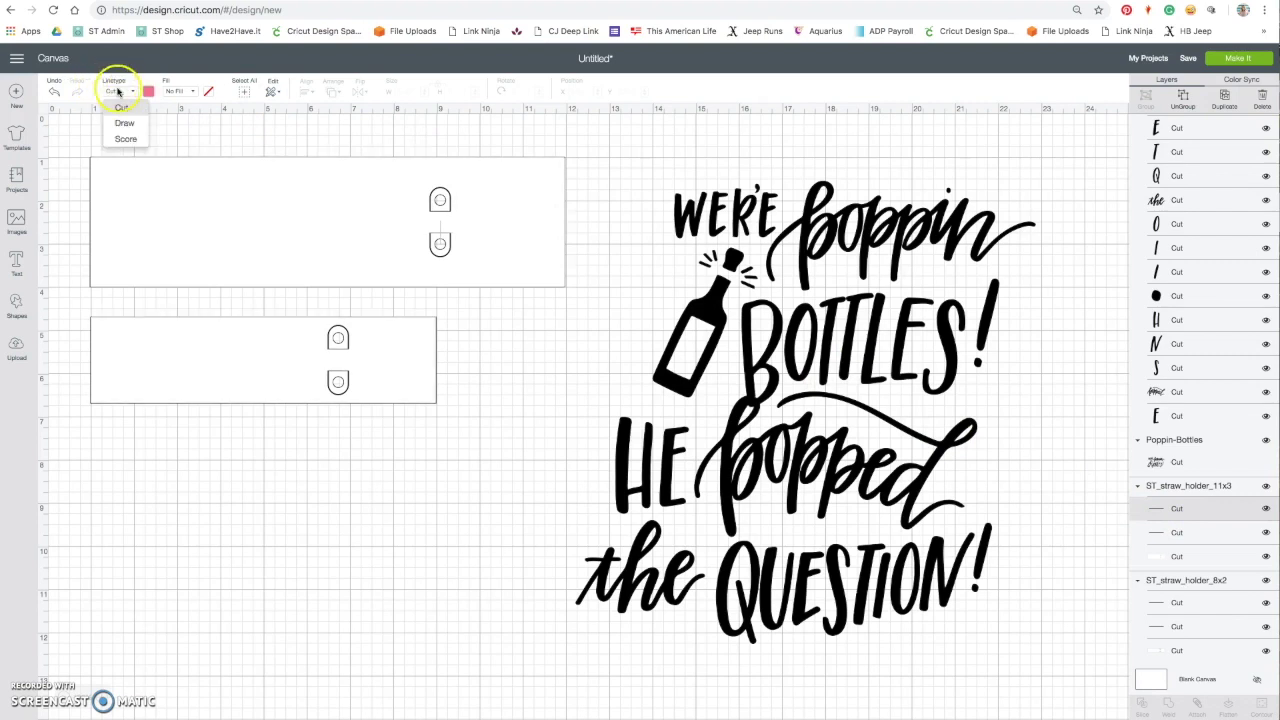
click(123, 139)
click(629, 414)
click(1171, 532)
click(460, 220)
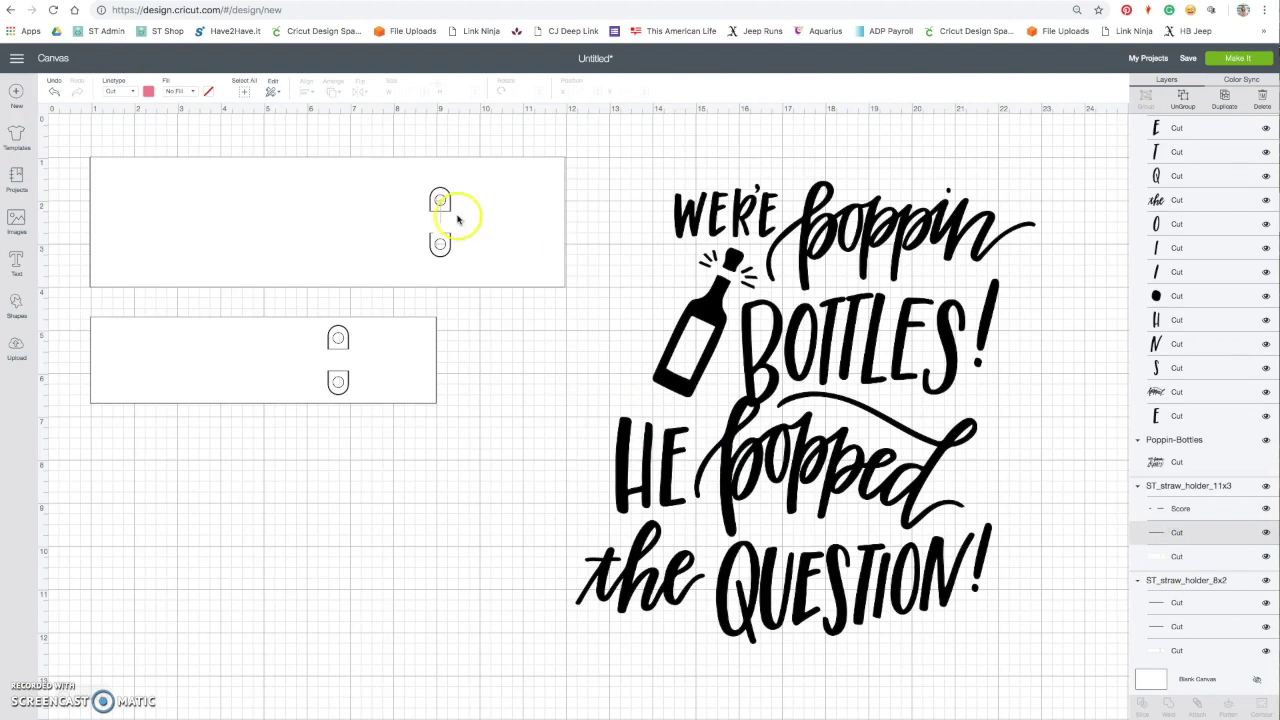
click(120, 90)
click(131, 137)
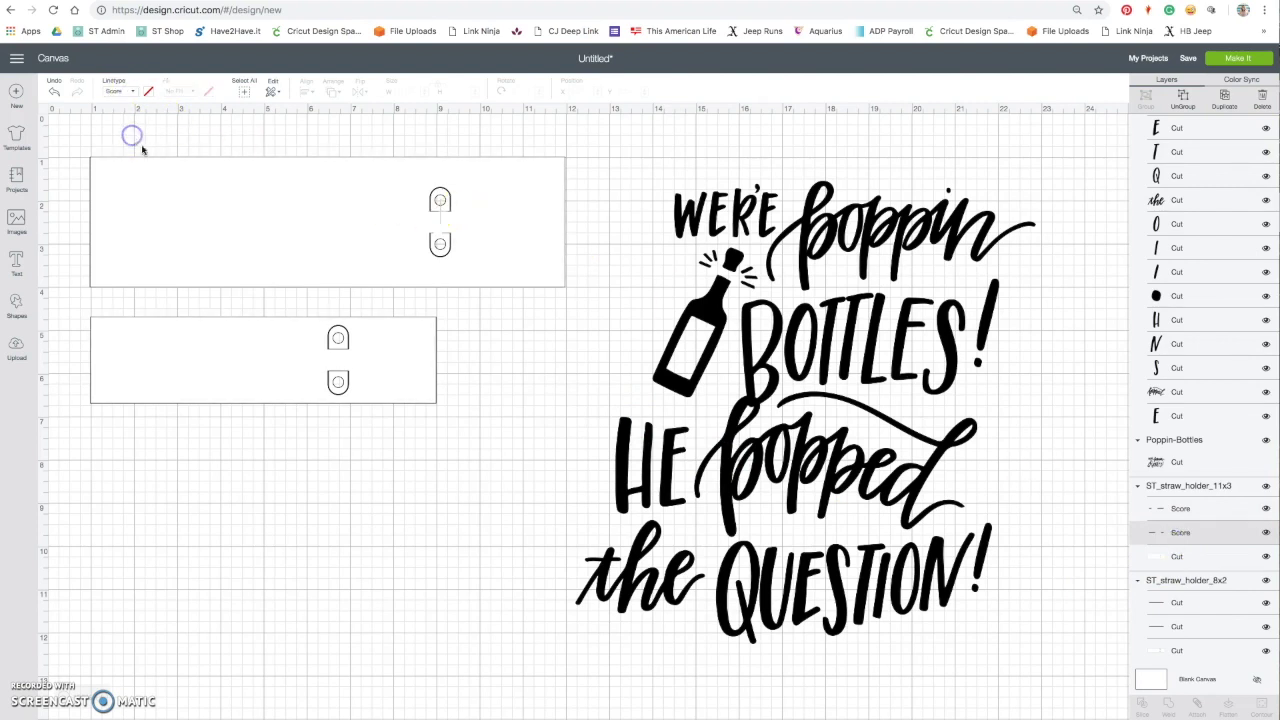
Step: Set the linetype of both tab line layers in ST_straw_holder_8x2 to Score
click(1155, 605)
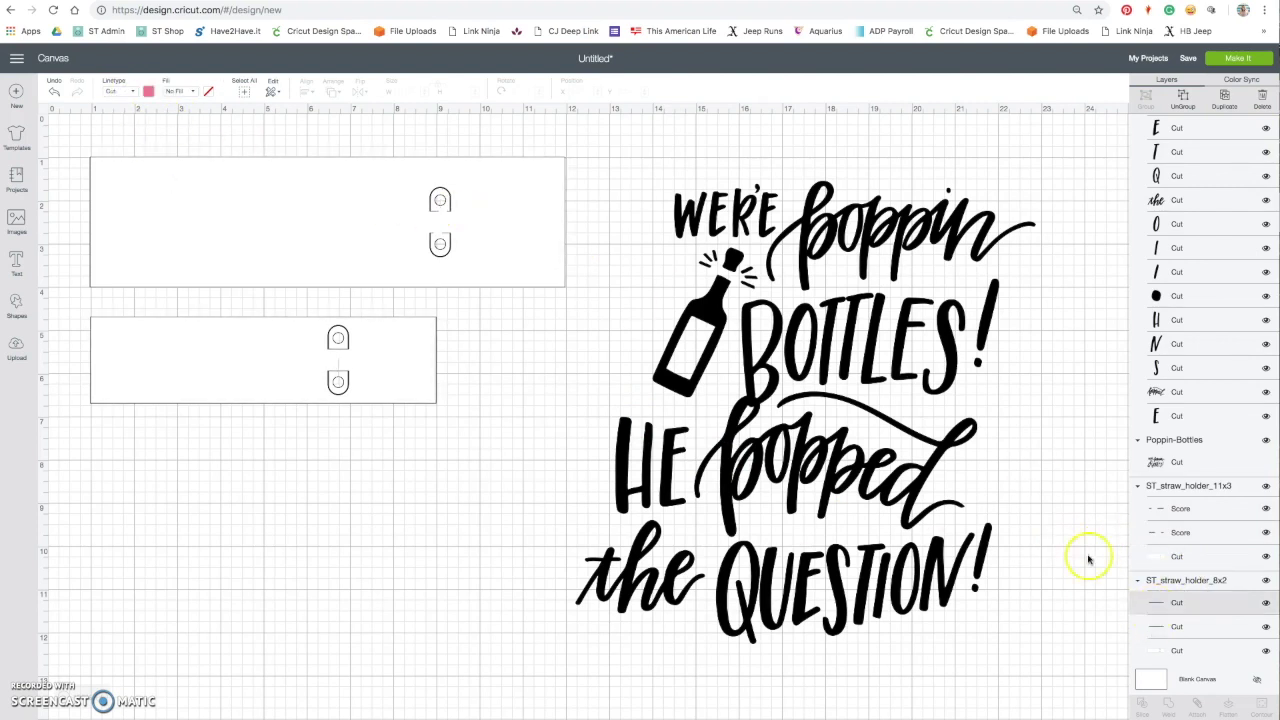
click(120, 90)
click(131, 137)
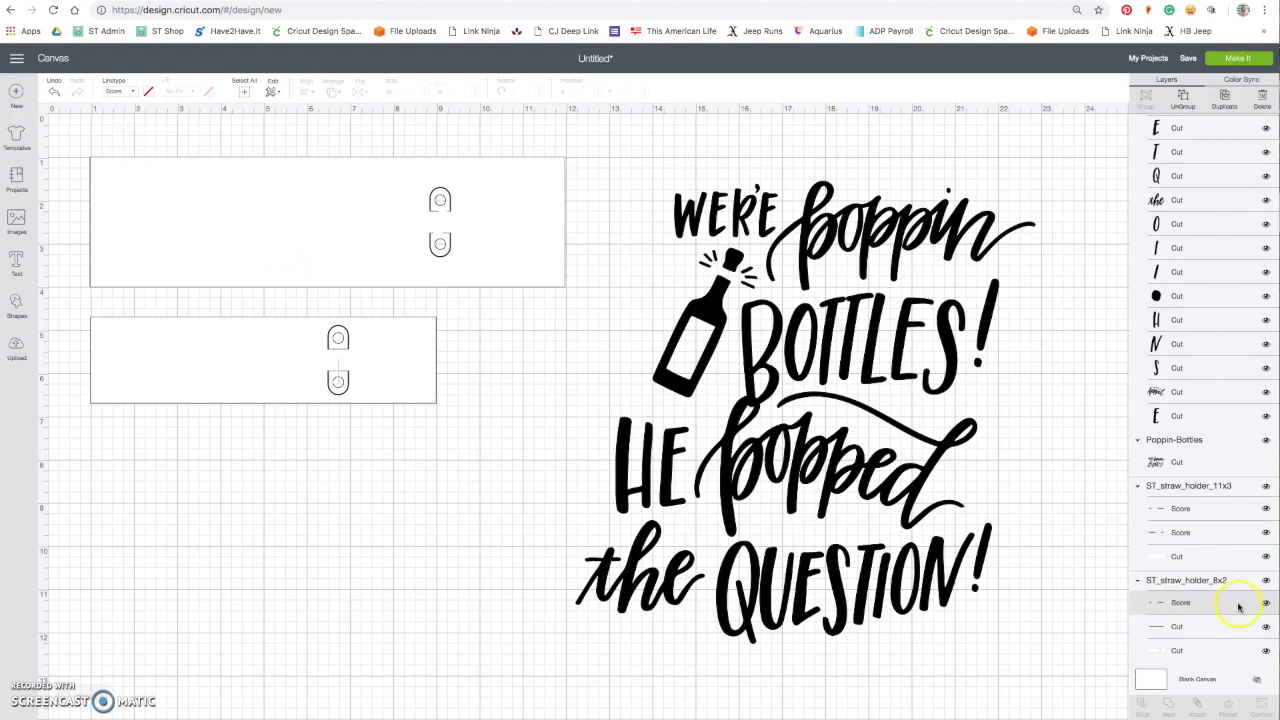
click(1157, 628)
click(120, 91)
click(133, 135)
Step: Attach the score lines and cut layer of ST_straw_holder_11x3 together
click(191, 197)
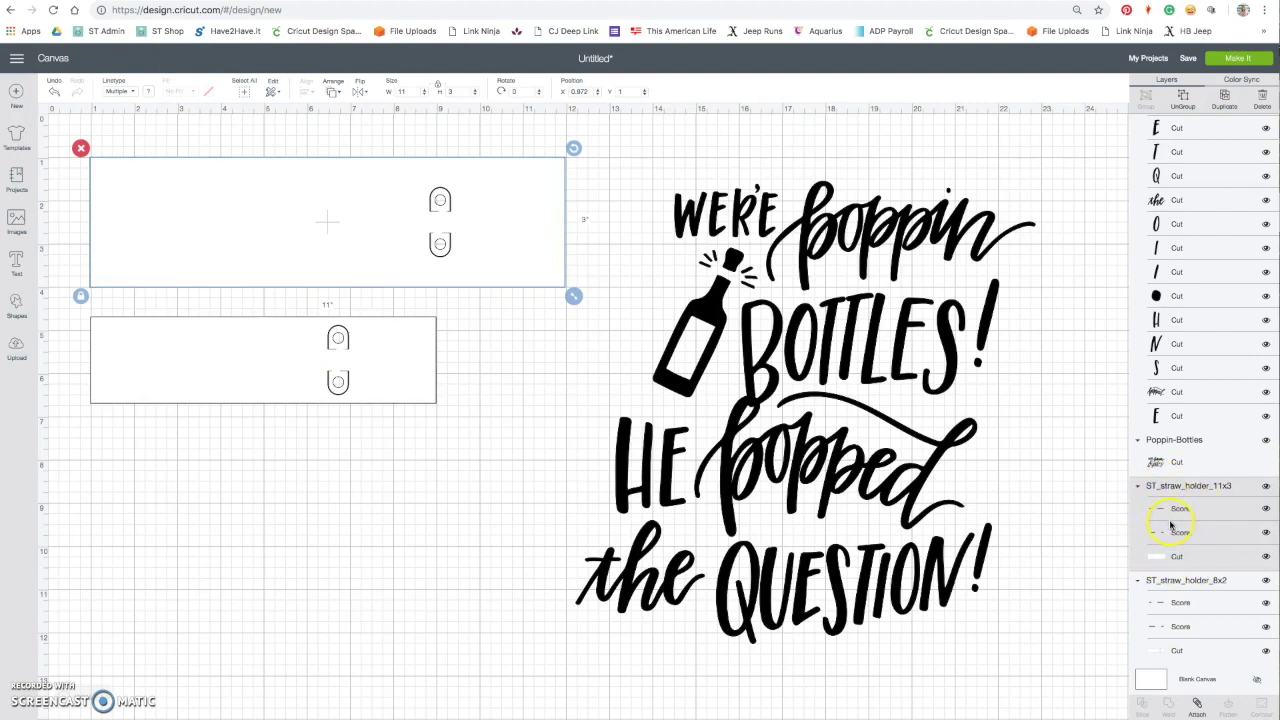
click(1183, 487)
click(1197, 707)
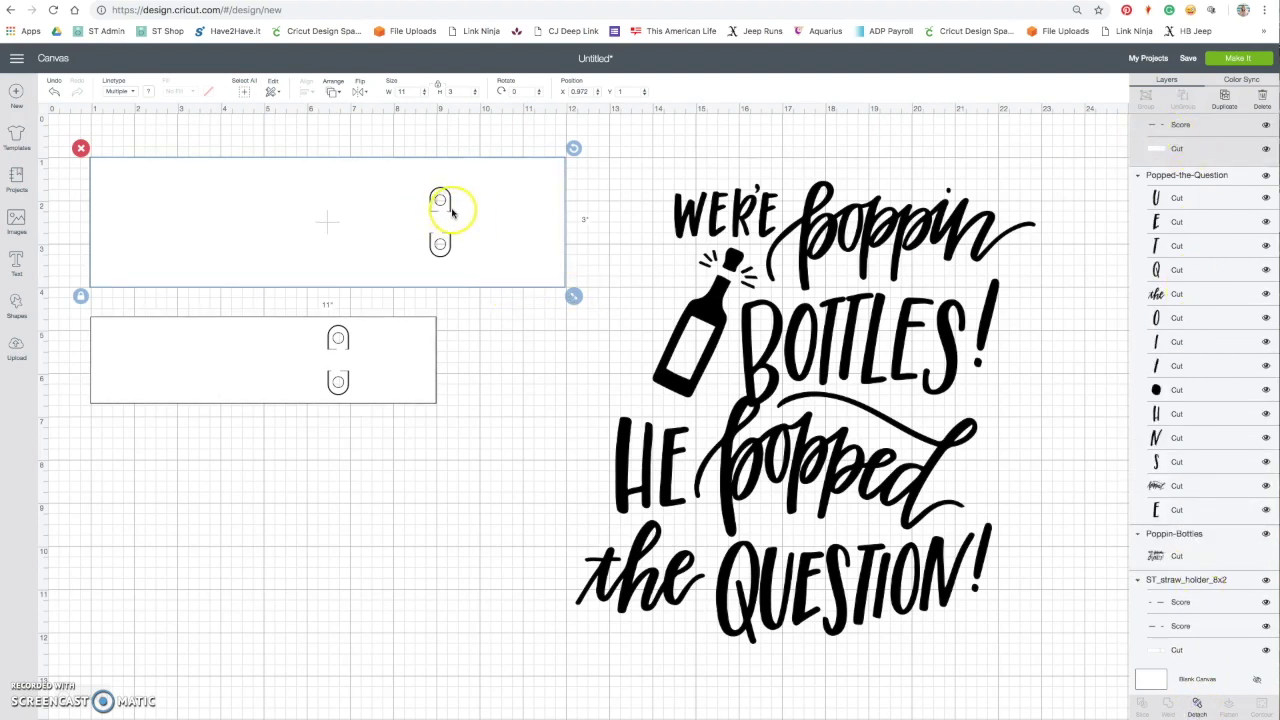
scroll(455, 213, right, 2)
scroll(455, 213, left, 2)
Step: Attach the score lines and cut layer of ST_straw_holder_8x2 together, then clear the selection
click(404, 348)
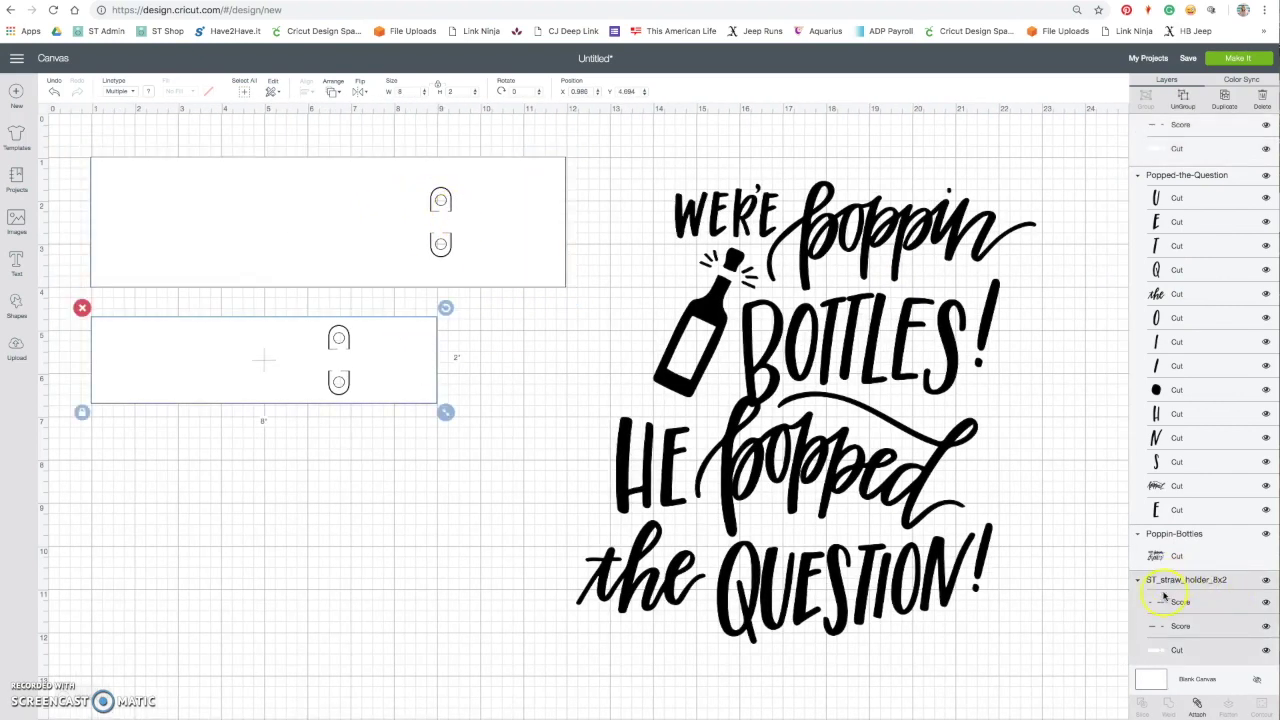
click(1198, 706)
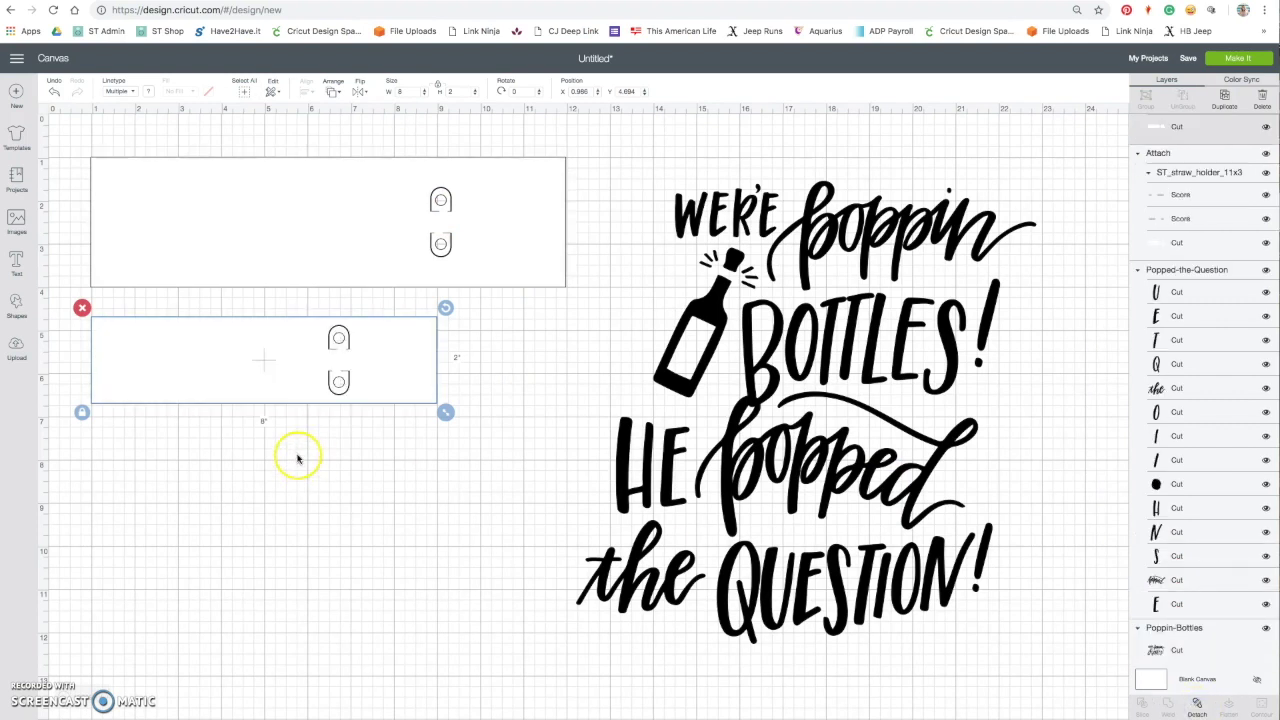
click(331, 463)
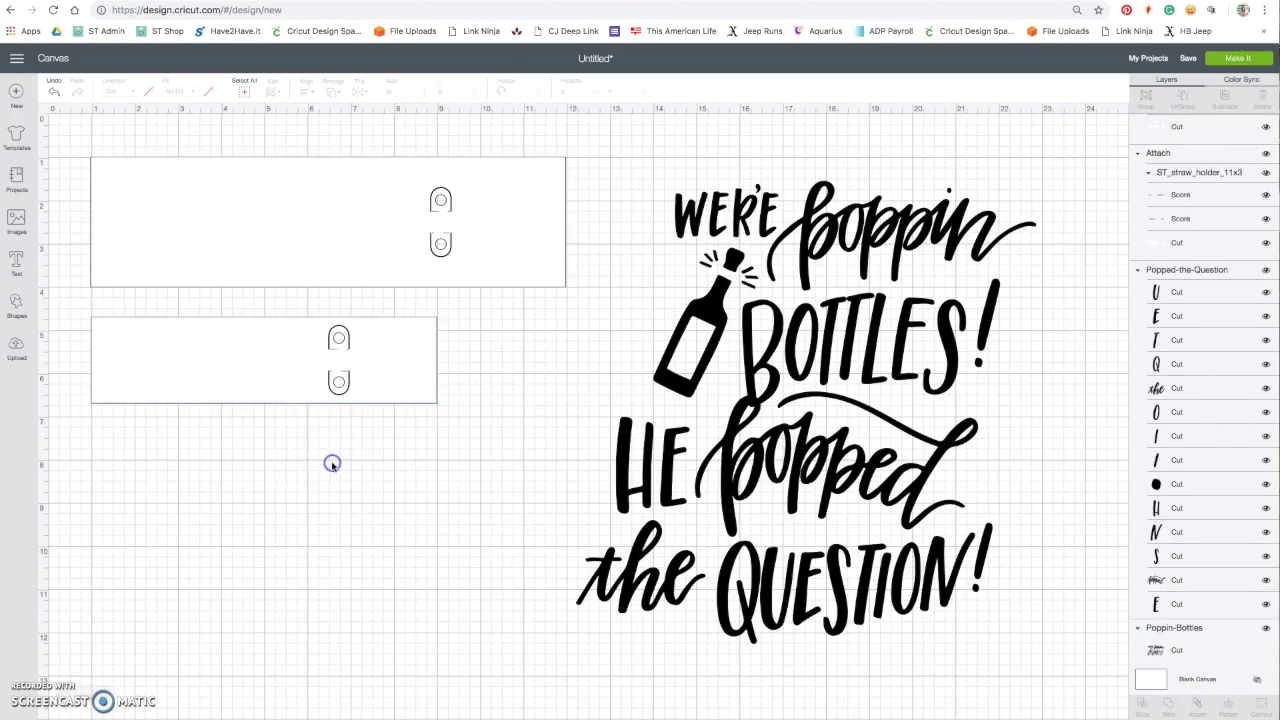
click(205, 378)
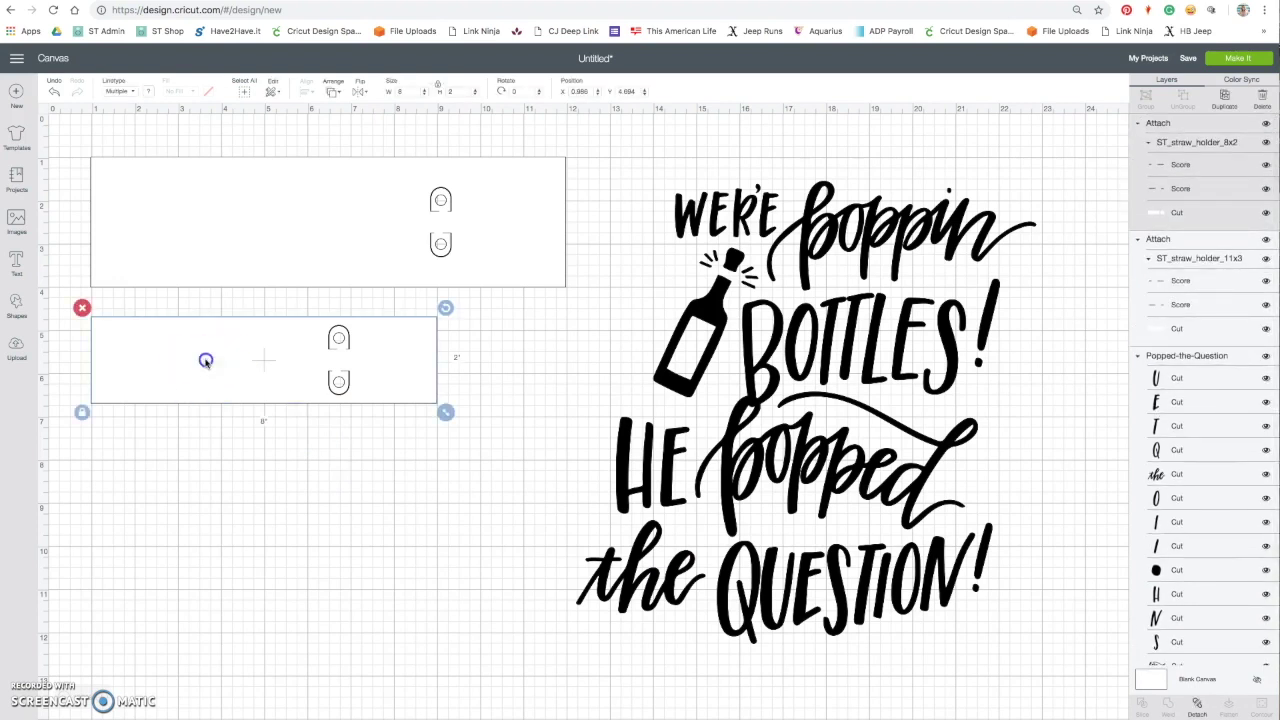
click(226, 241)
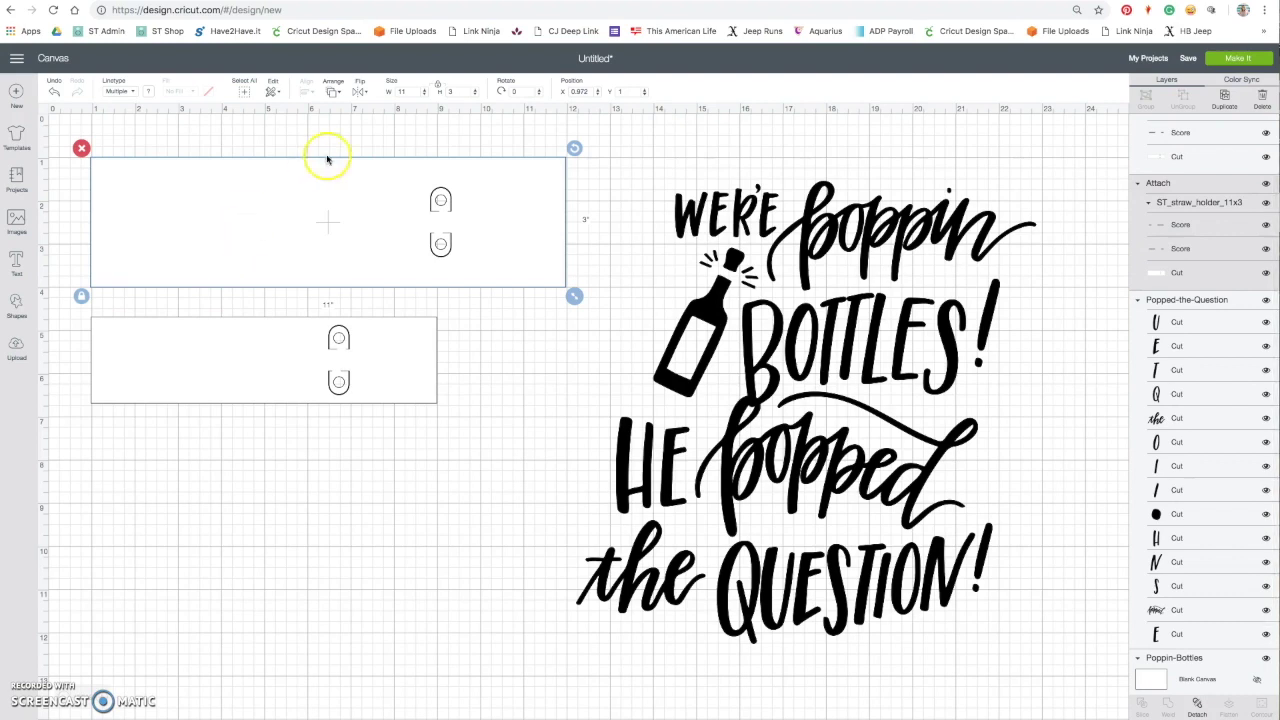
click(291, 324)
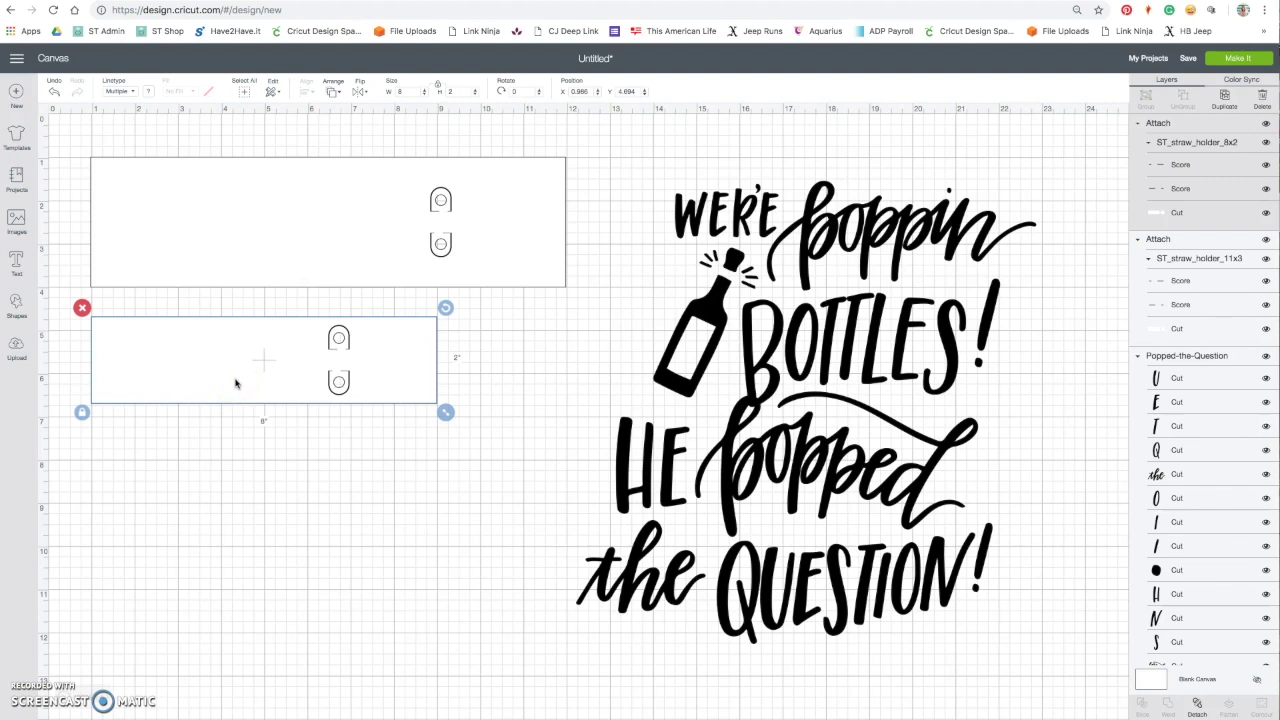
click(259, 250)
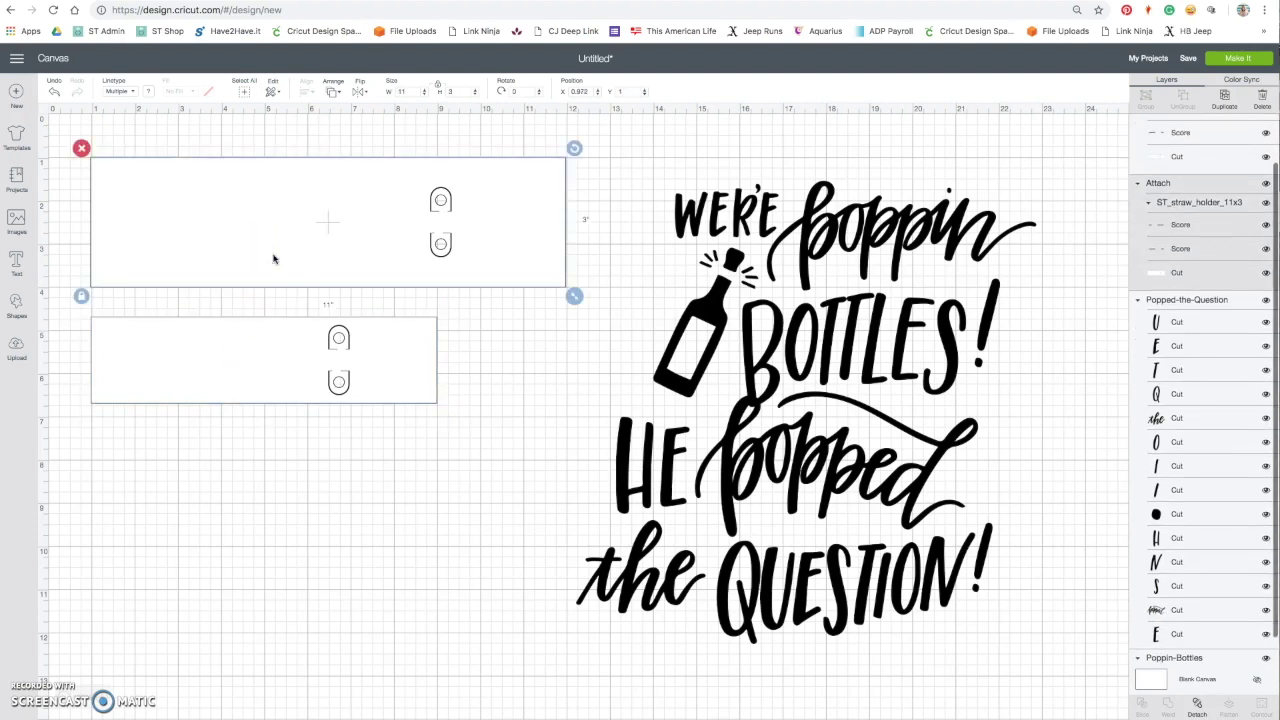
Step: Shrink the Poppin-Bottles lettering to about 2.76 in wide and place it on the 8x2 straw holder, in front of all layers
click(248, 360)
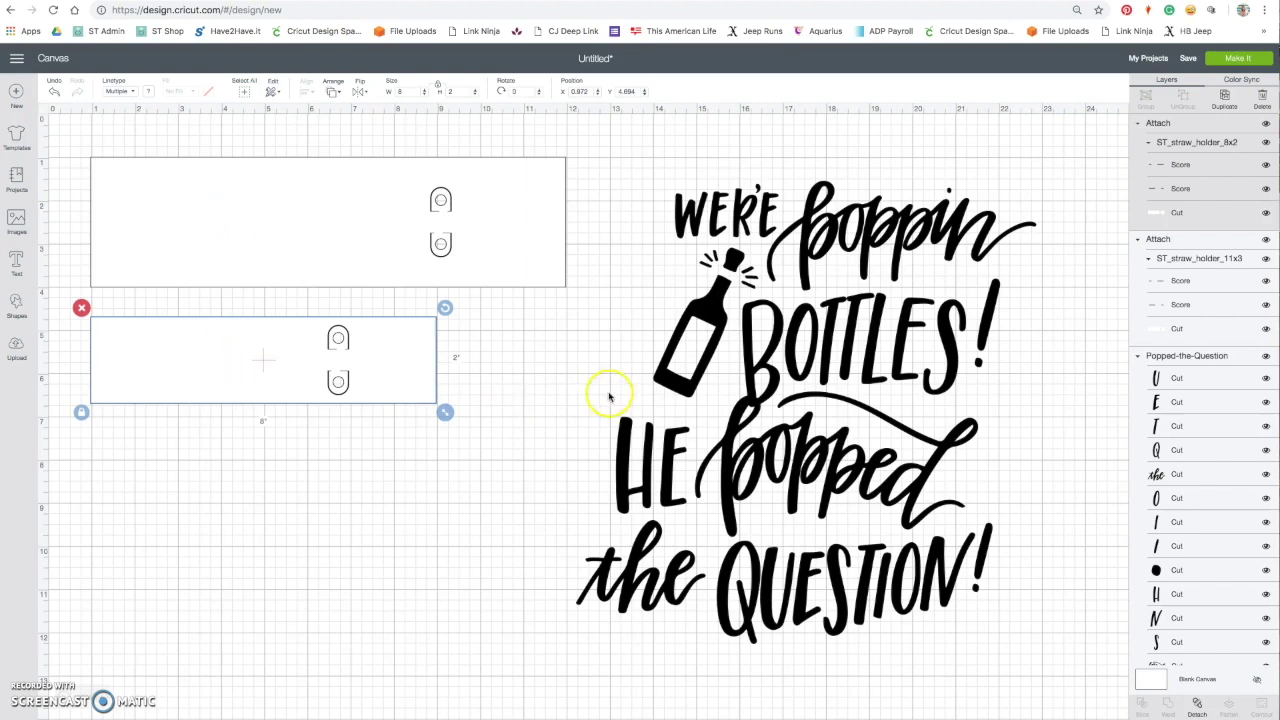
click(750, 343)
drag(1044, 416, 826, 287)
drag(757, 257, 289, 432)
click(334, 91)
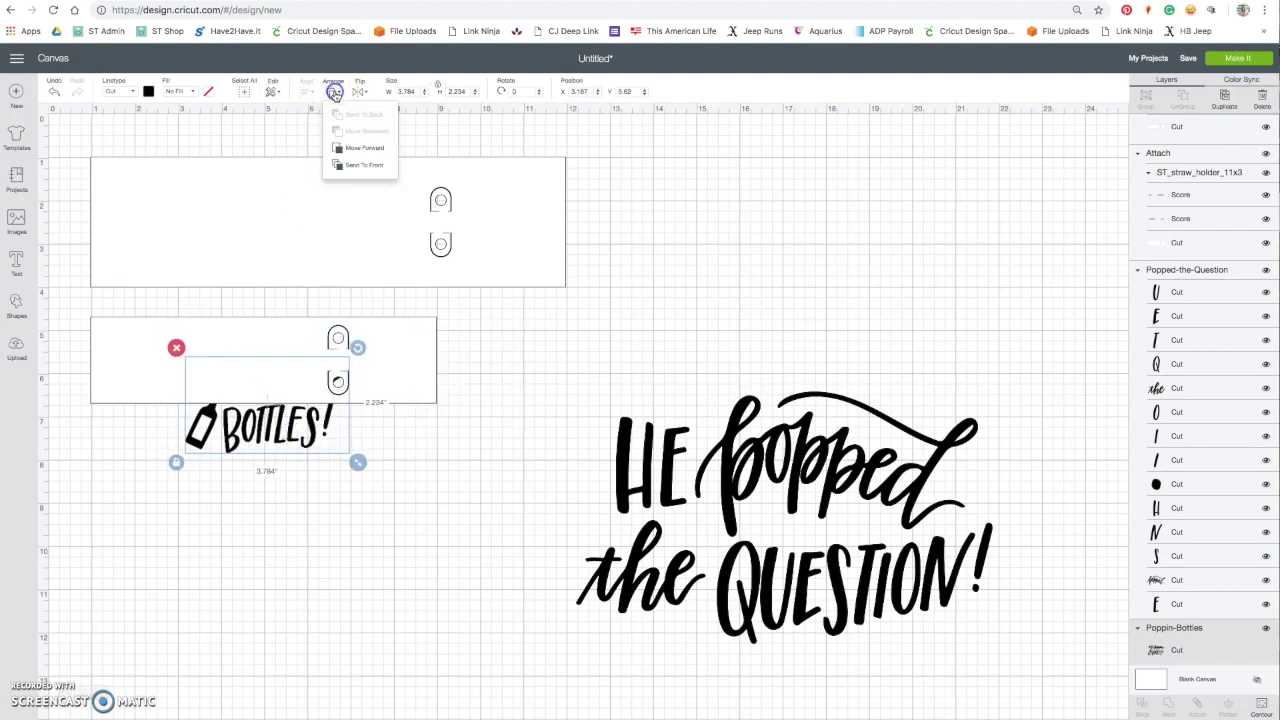
click(364, 164)
drag(358, 461, 290, 384)
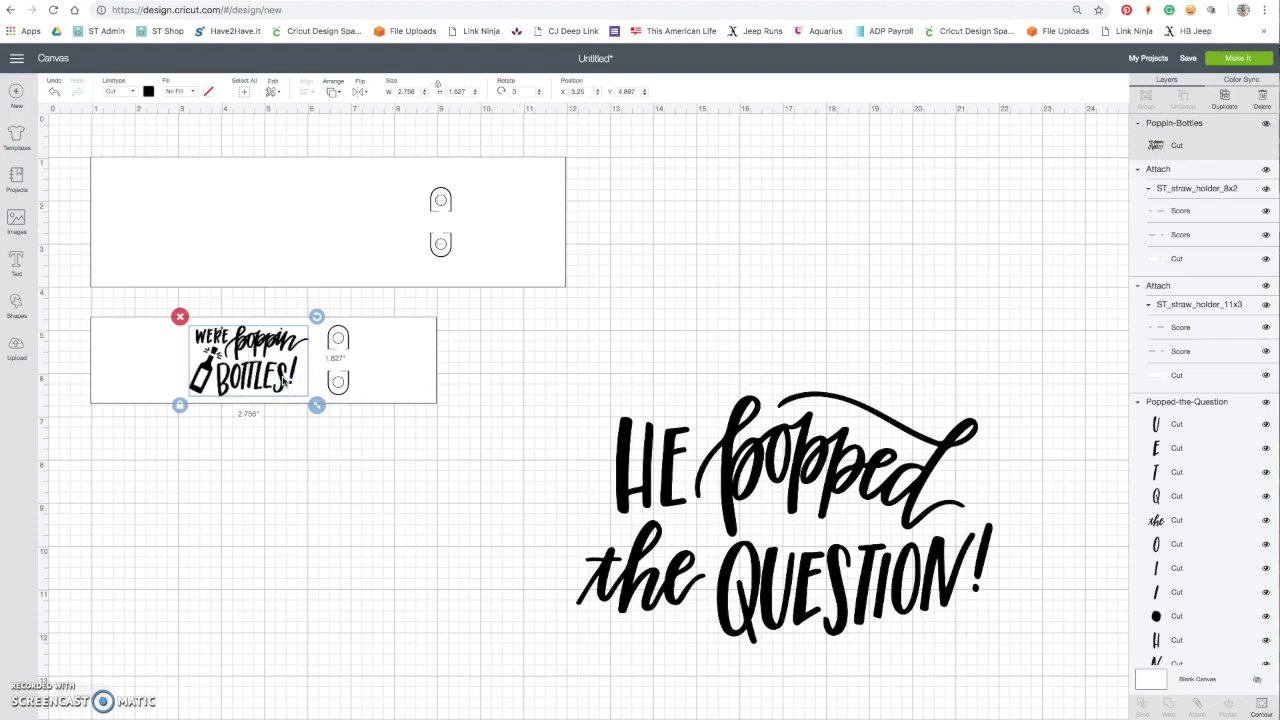
Step: Recolor the Poppin-Bottles lettering on the 8x2 holder light orange and clear the selection
right_click(285, 382)
click(283, 380)
click(207, 95)
click(148, 91)
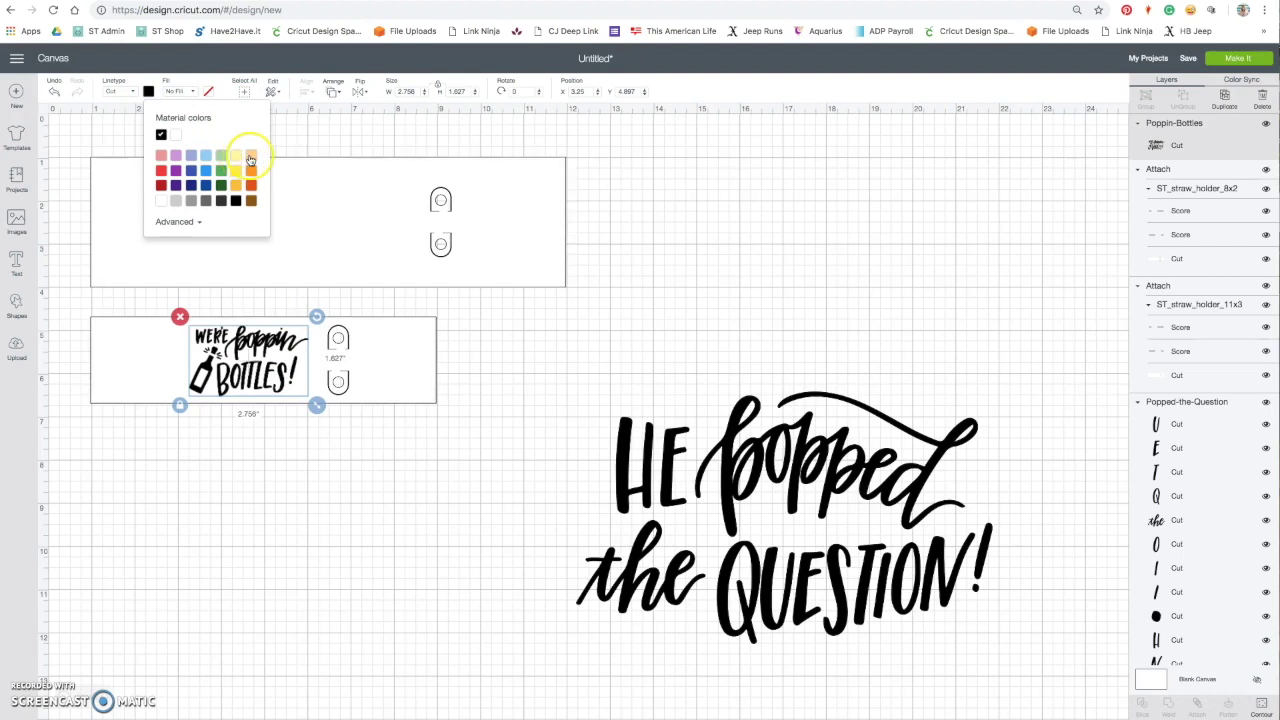
click(250, 156)
click(557, 366)
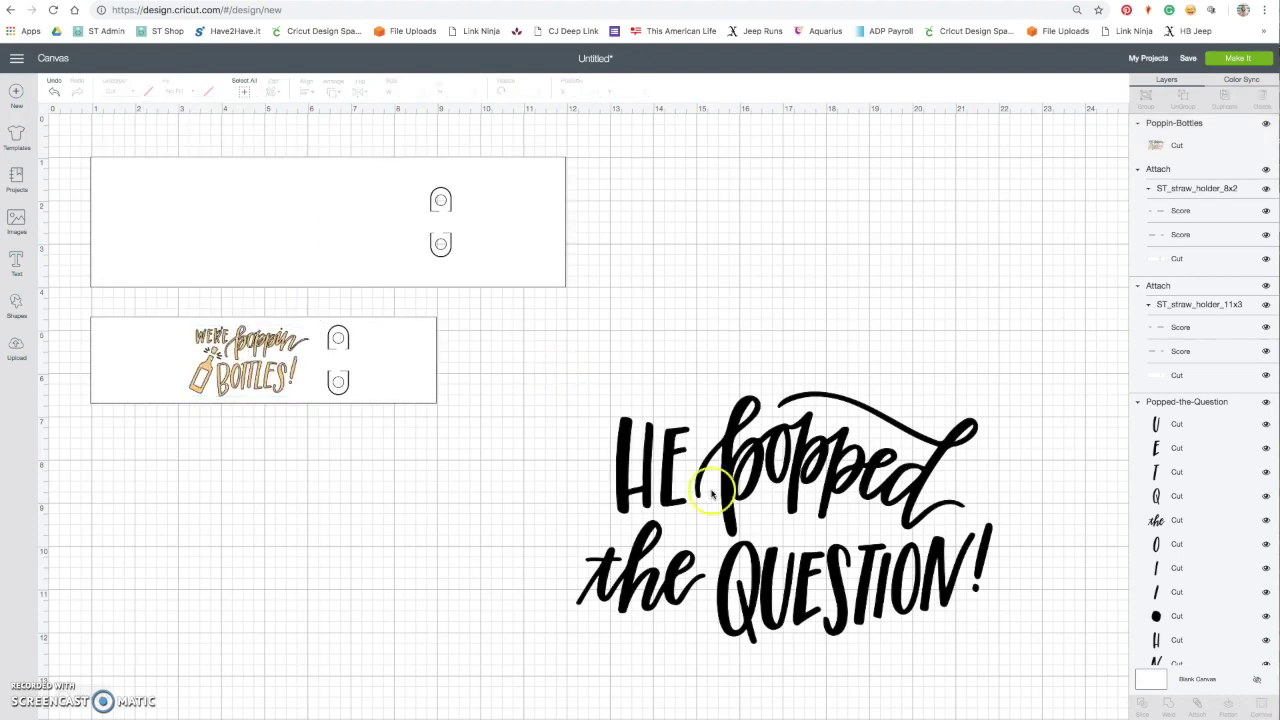
Step: Shrink the Popped-the-Question lettering to about 4.05 in wide and place it on the 11x3 straw holder, in front of all layers
click(709, 488)
drag(1013, 665, 731, 486)
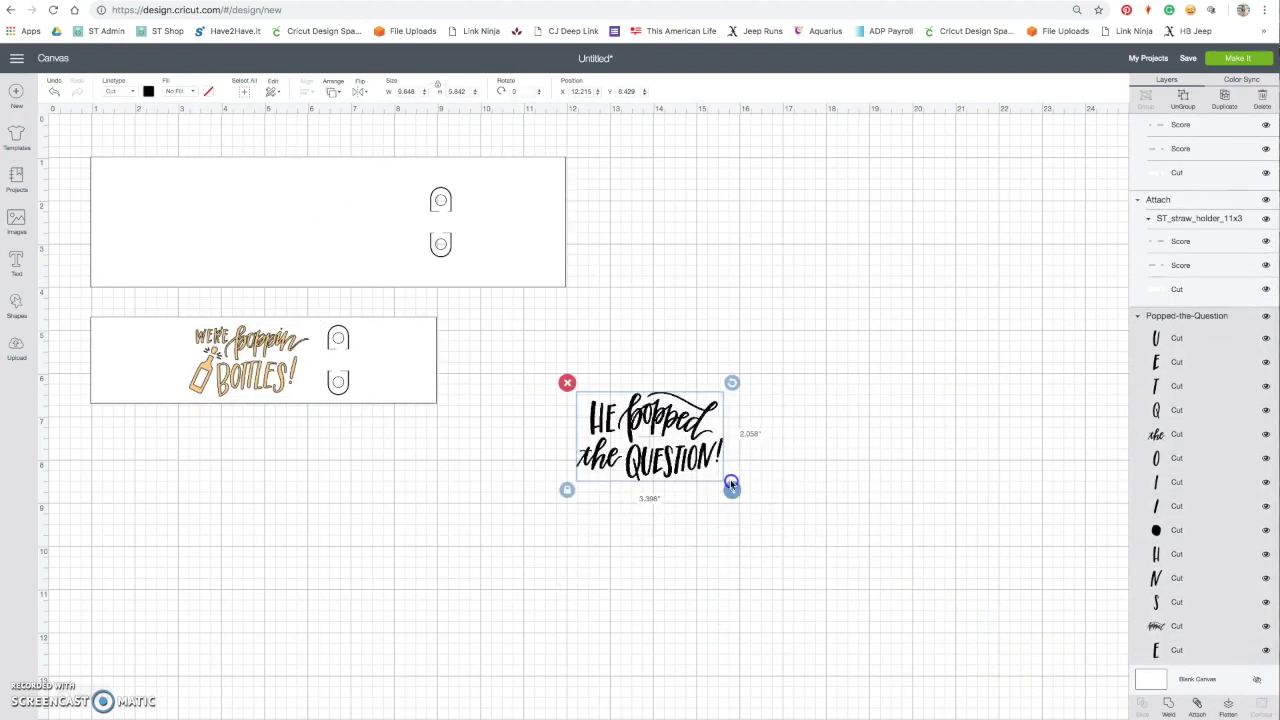
drag(638, 439, 314, 224)
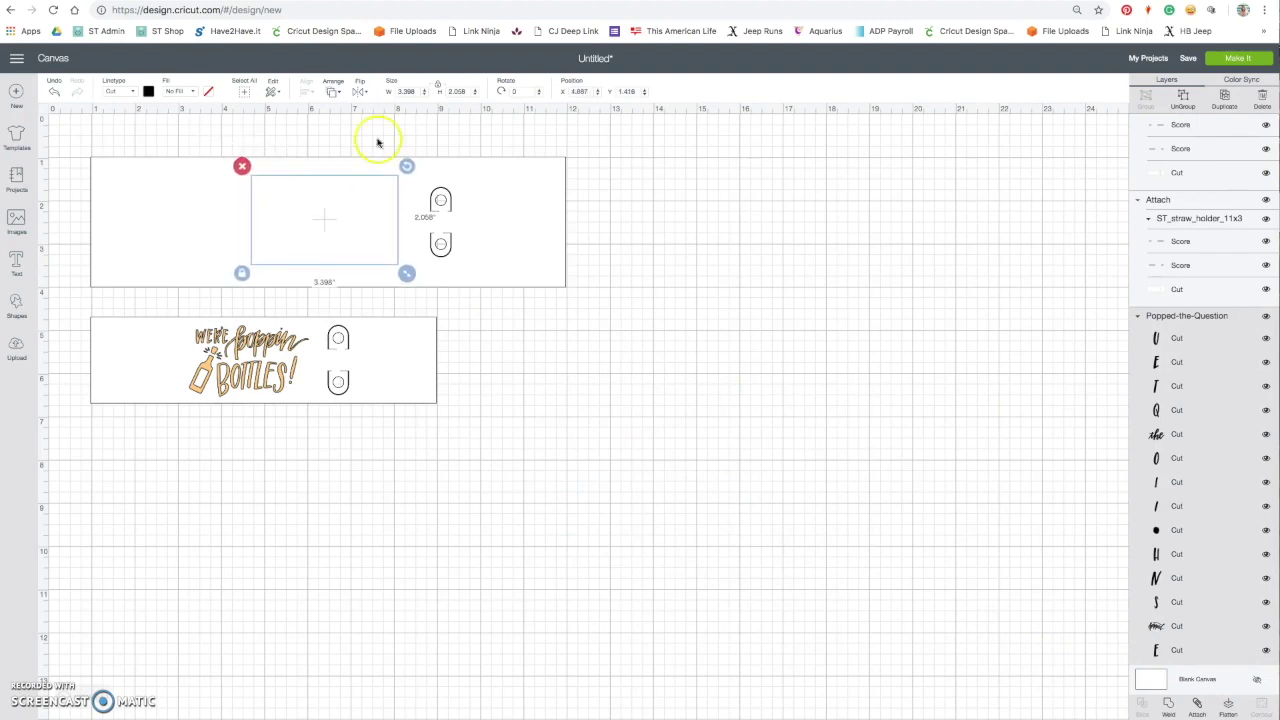
click(338, 91)
click(358, 164)
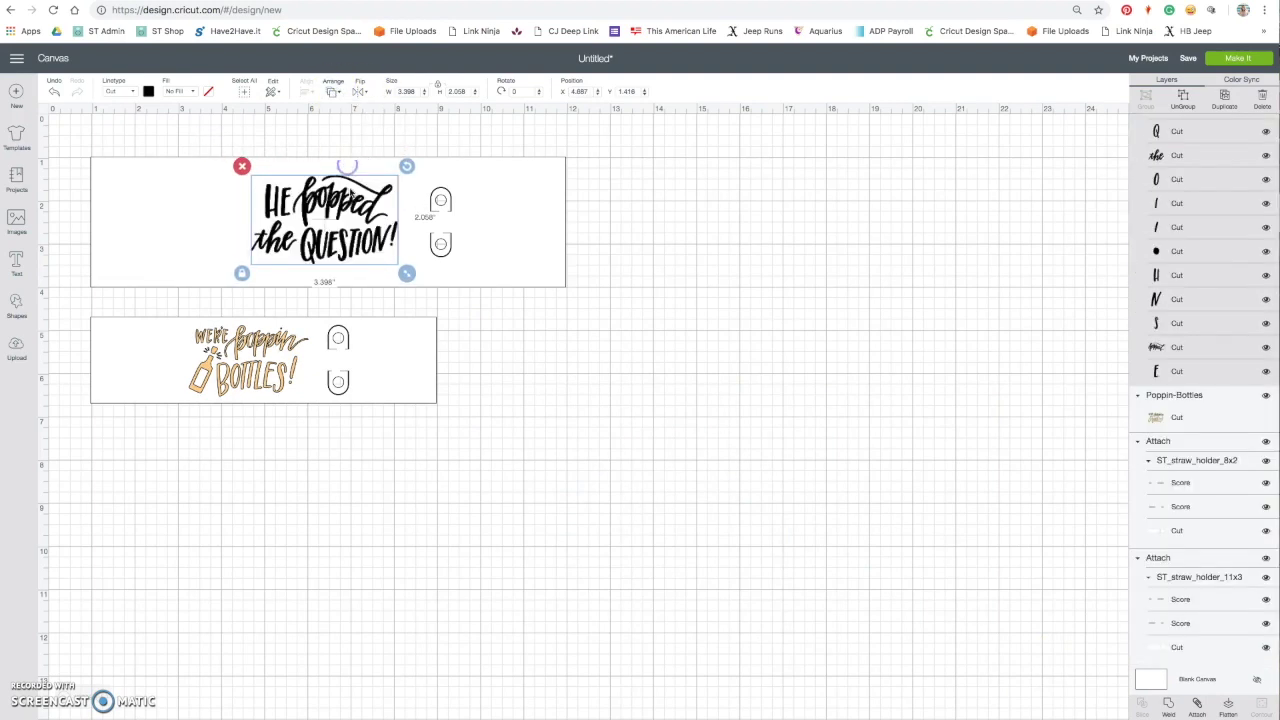
drag(406, 272, 362, 253)
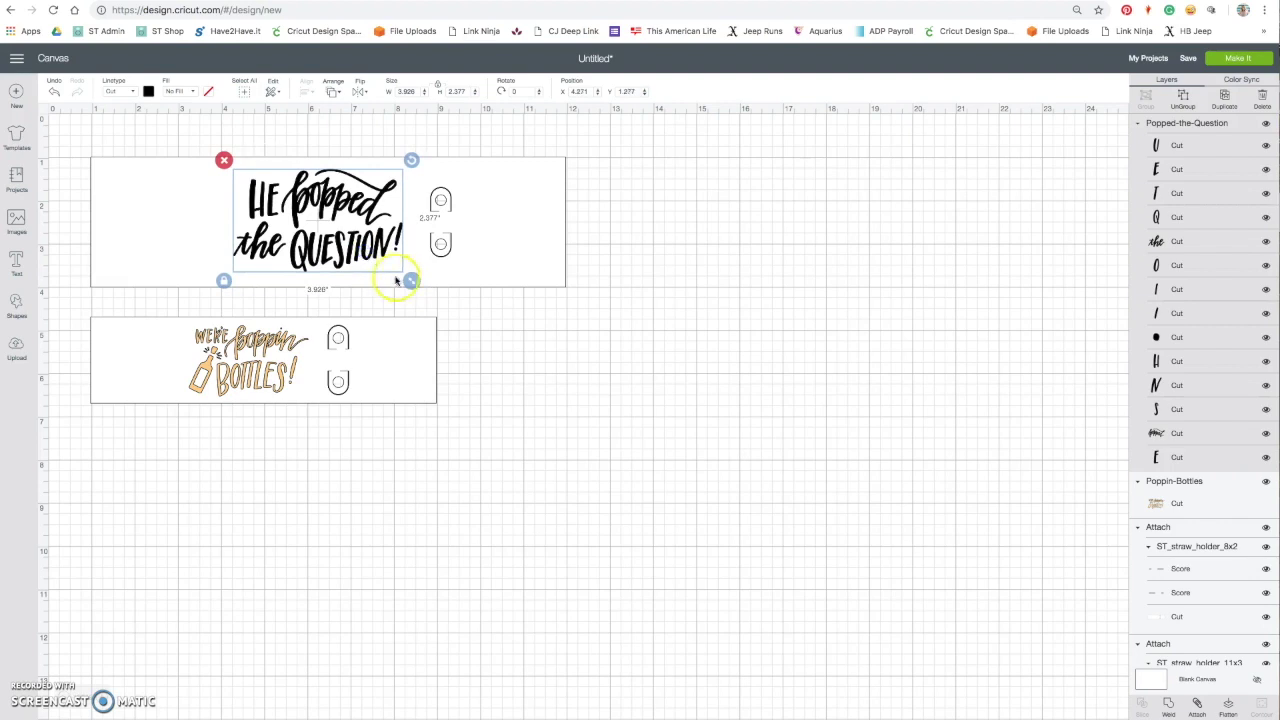
drag(414, 285, 418, 288)
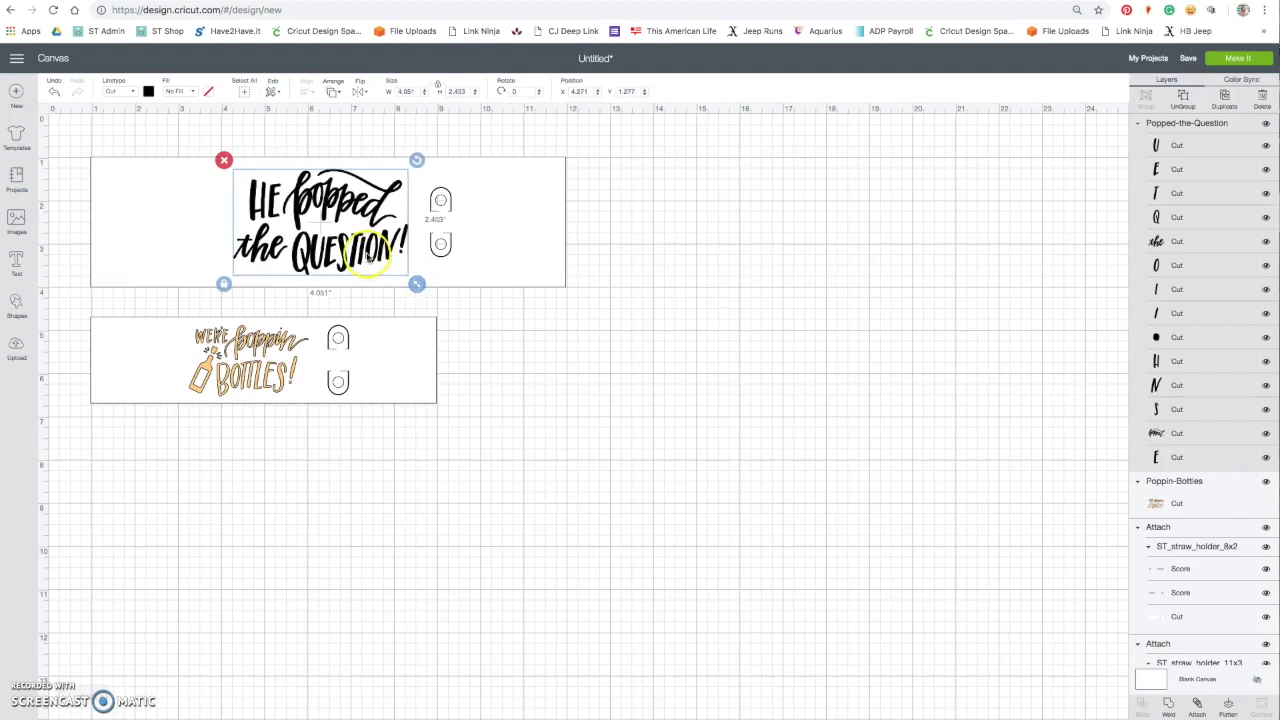
Step: Recolor the Popped-the-Question lettering with the same light orange material color as the Poppin-Bottles design
click(148, 91)
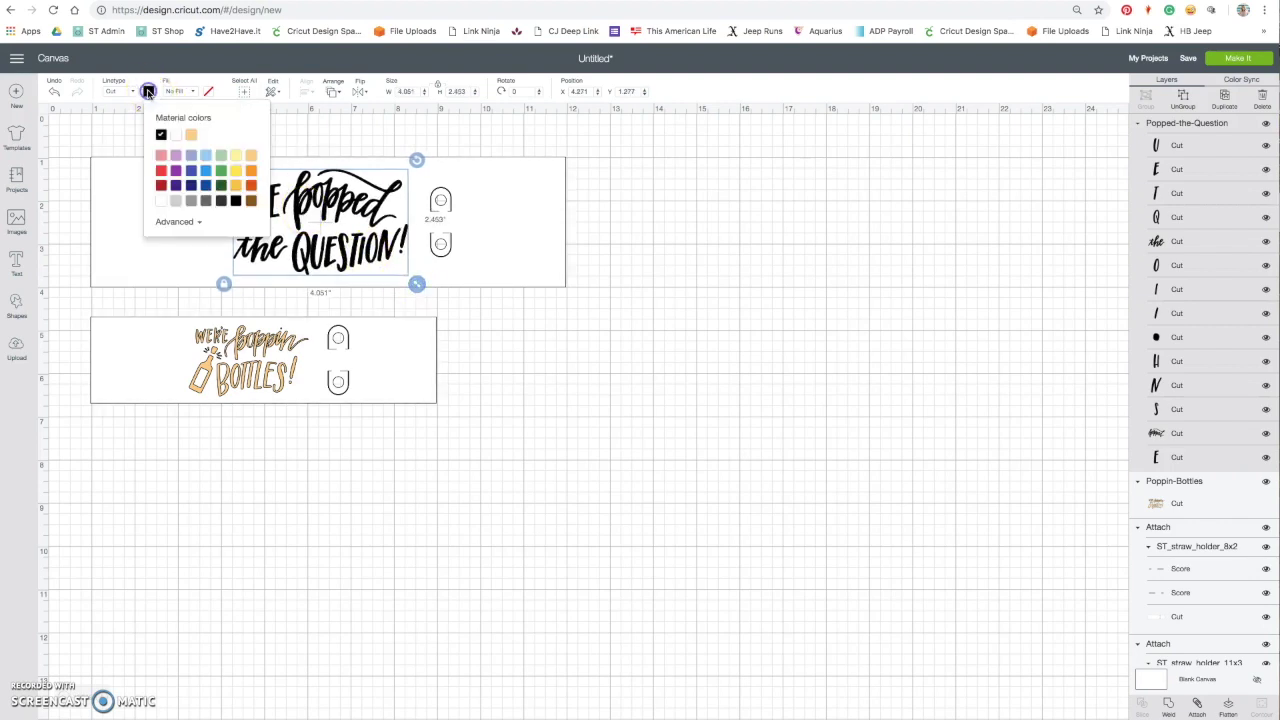
click(191, 134)
click(478, 362)
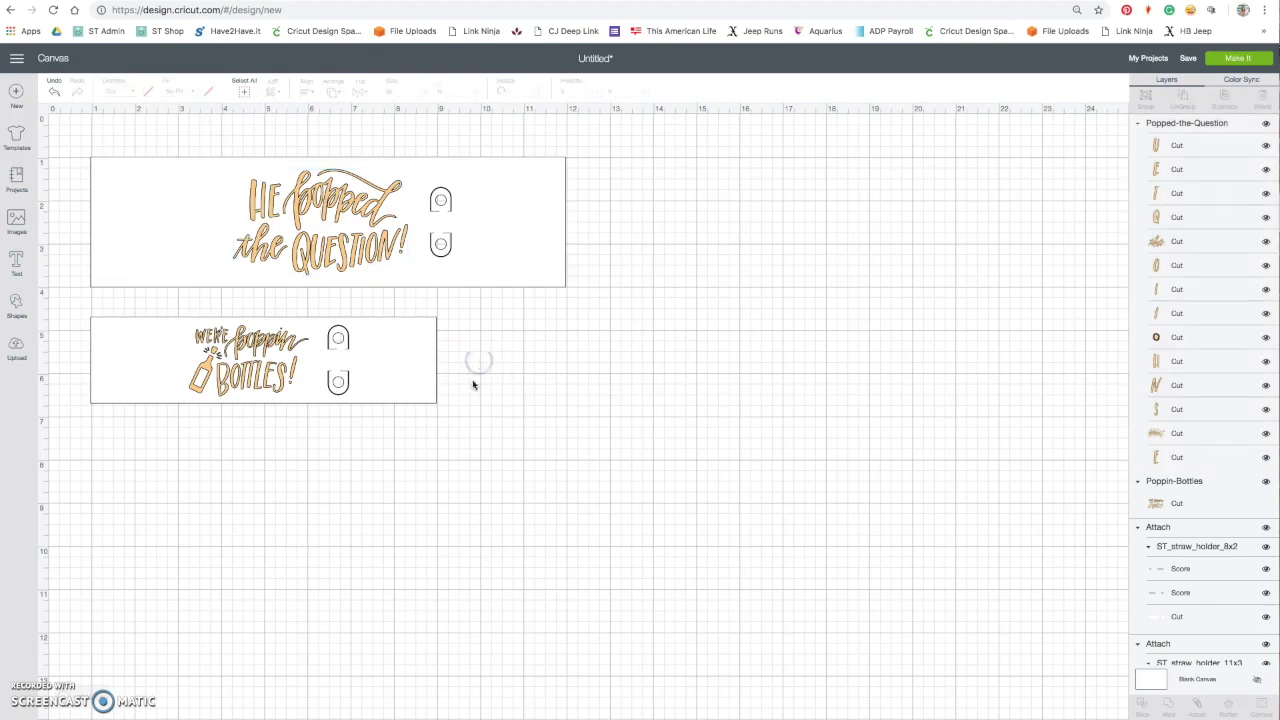
Step: Make three copies of the 8x2 straw holder with its Poppin-Bottles lettering and arrange all four in a two-by-two block
click(208, 378)
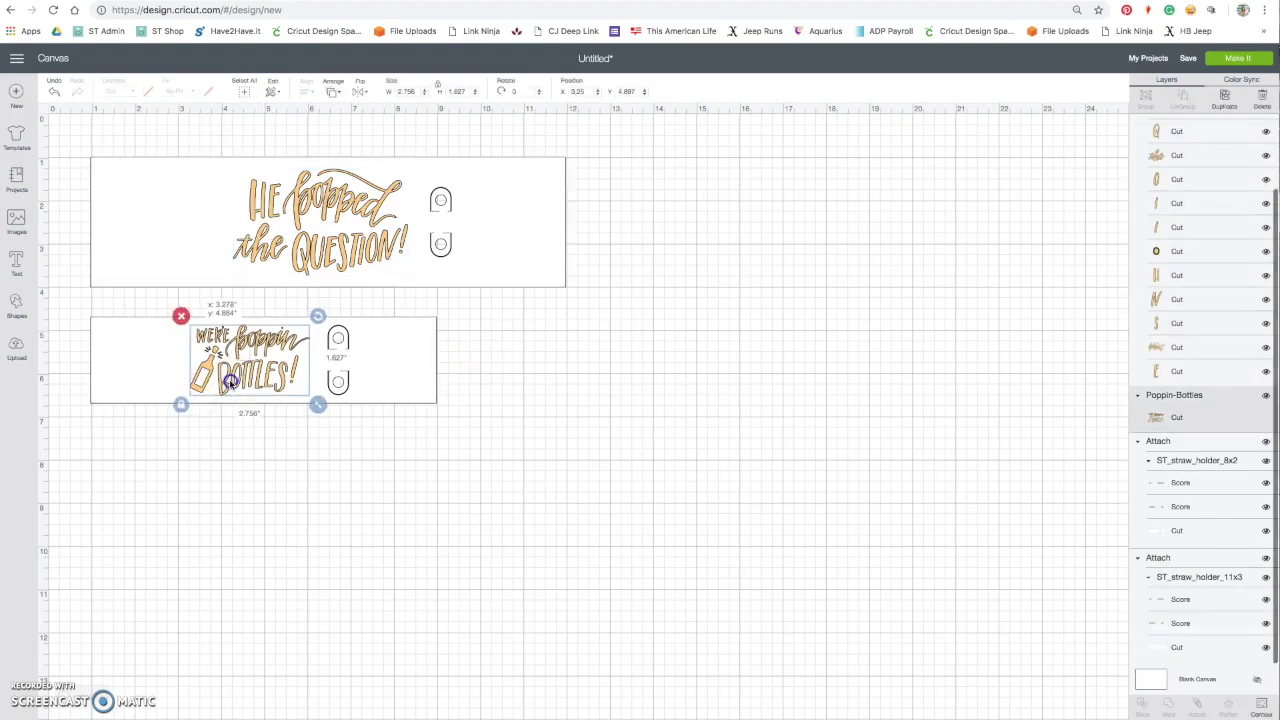
shift+click(150, 370)
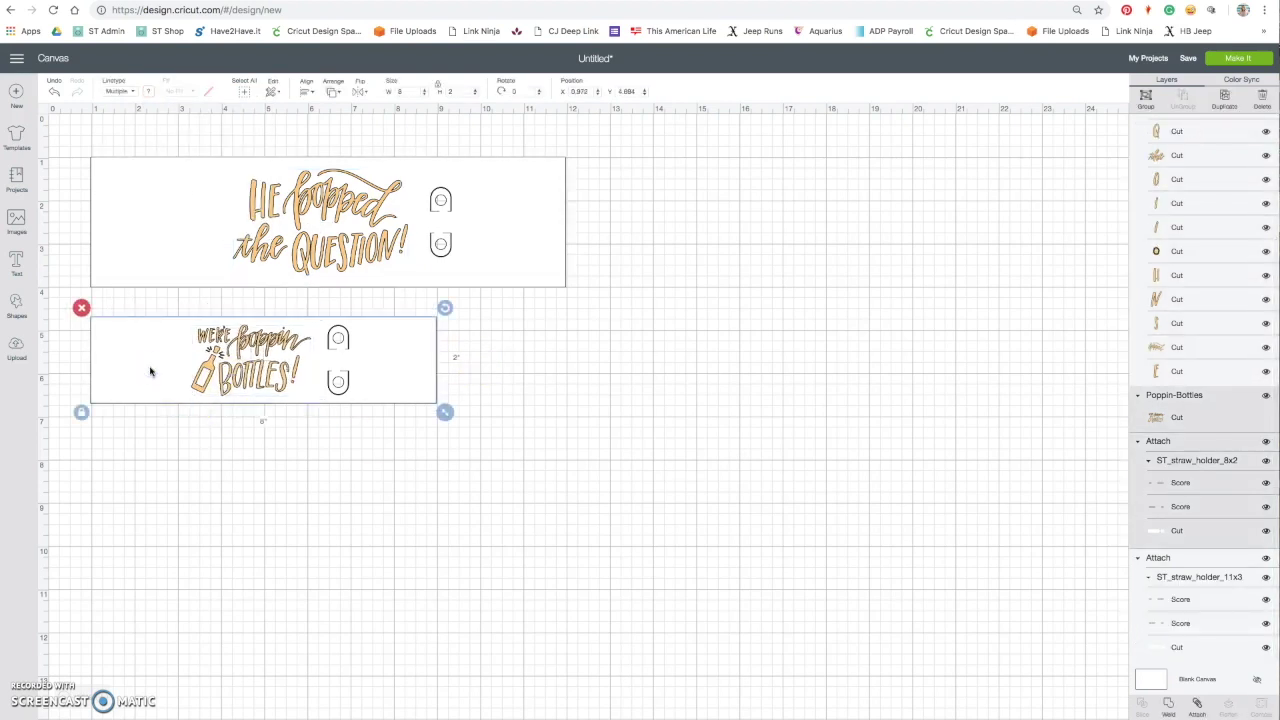
key(super+c)
key(super+v)
drag(149, 368, 143, 447)
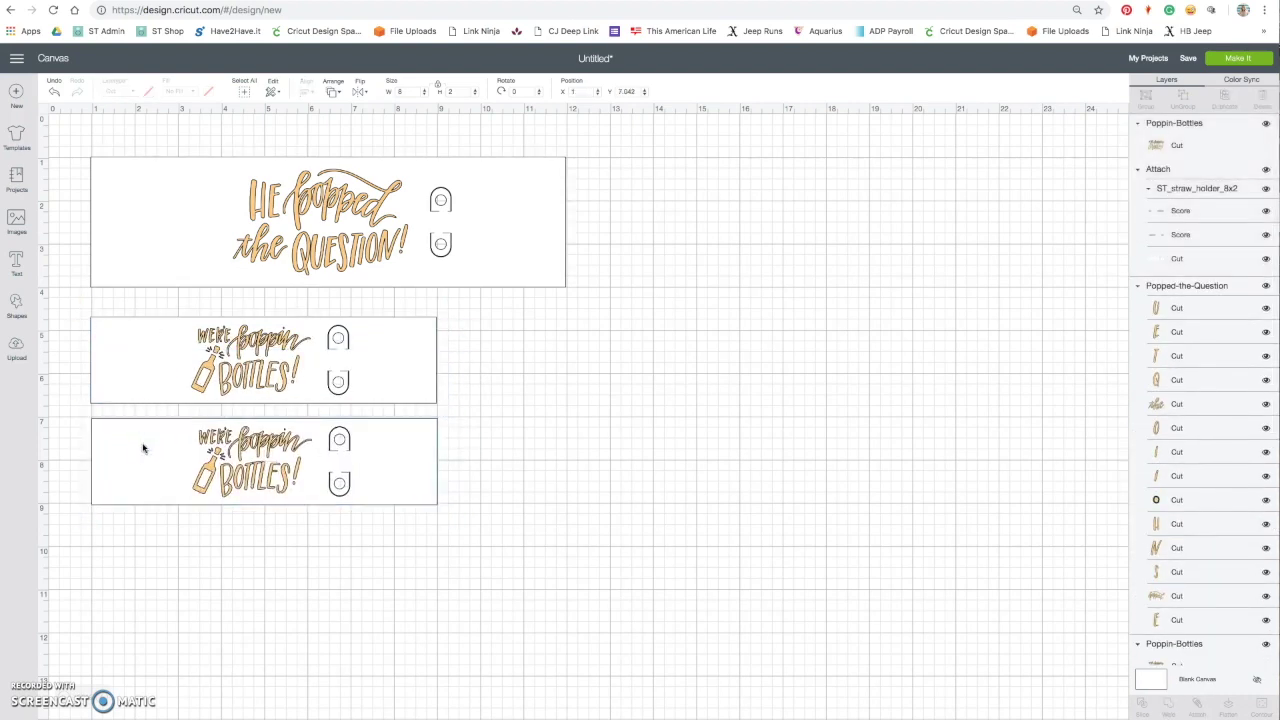
key(super+v)
drag(177, 480, 496, 446)
key(super+v)
click(515, 557)
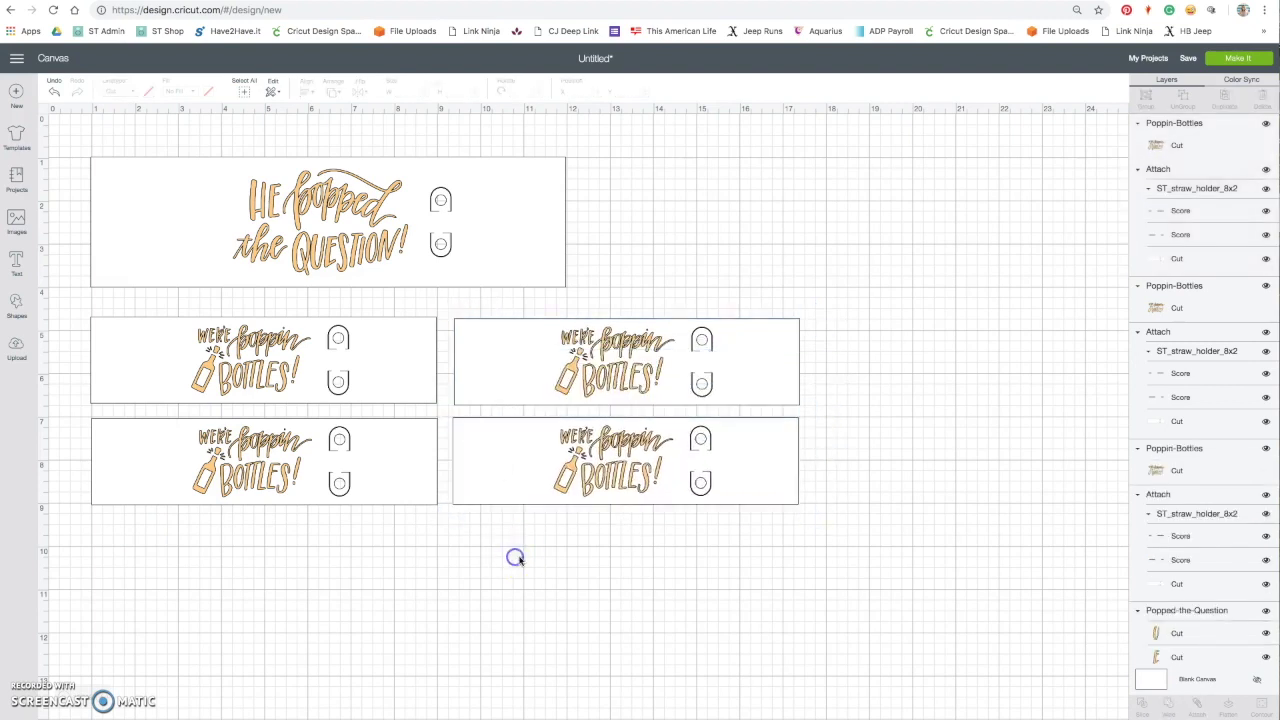
click(597, 383)
click(518, 372)
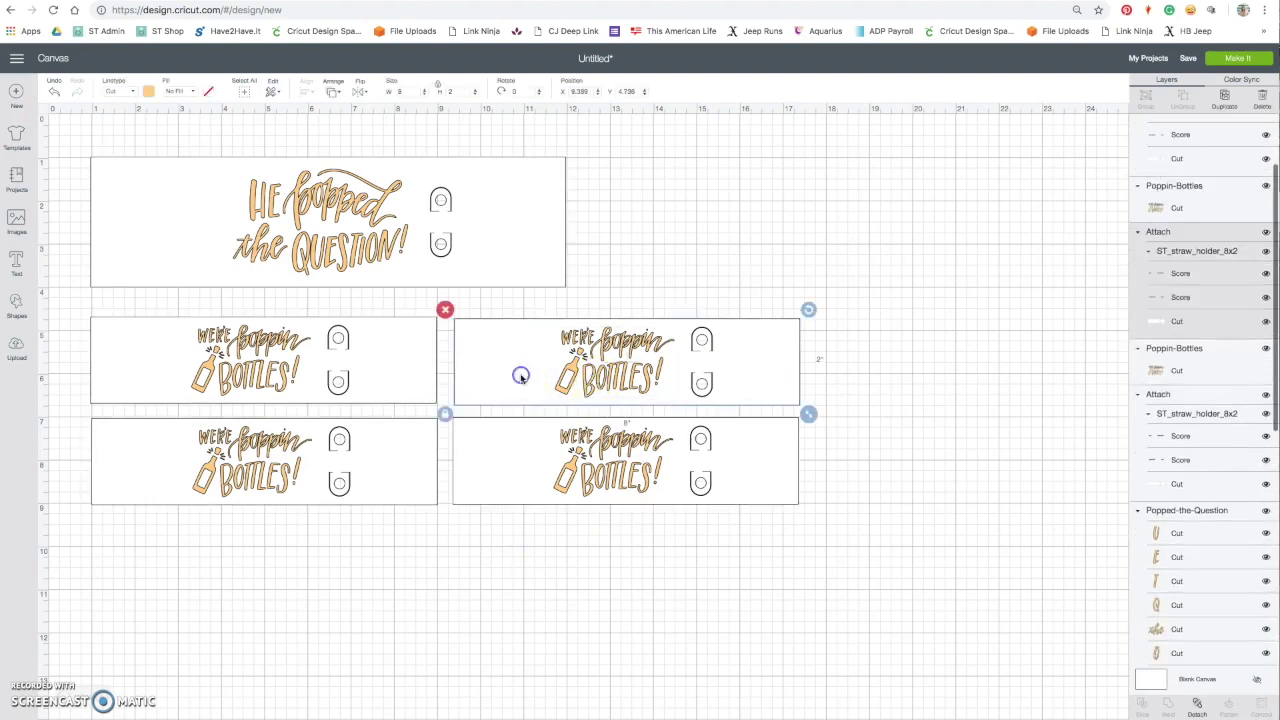
click(534, 368)
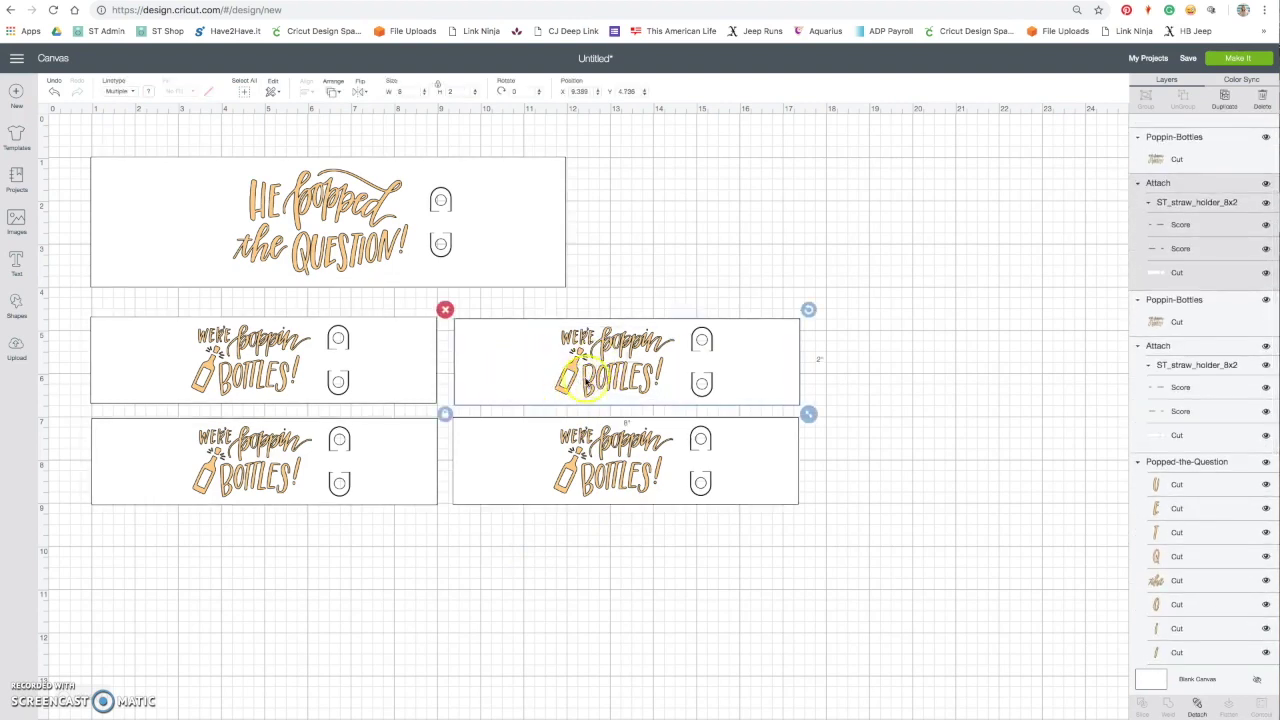
click(529, 247)
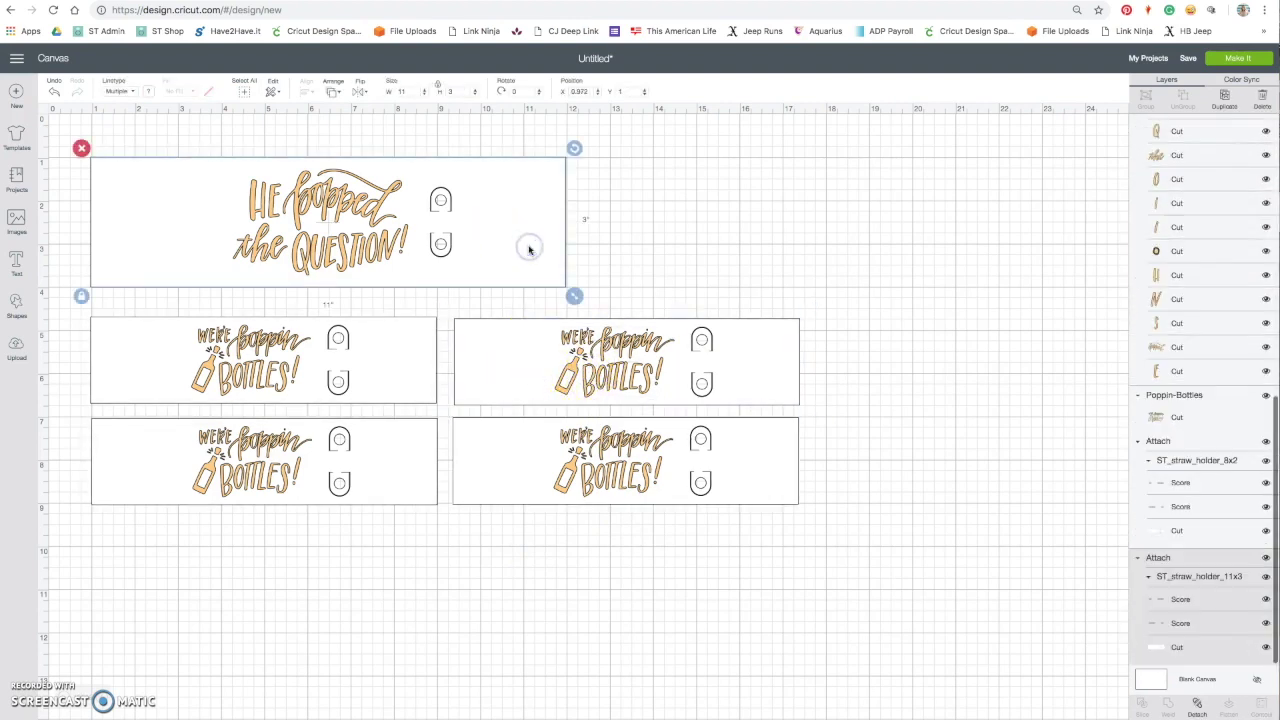
click(388, 257)
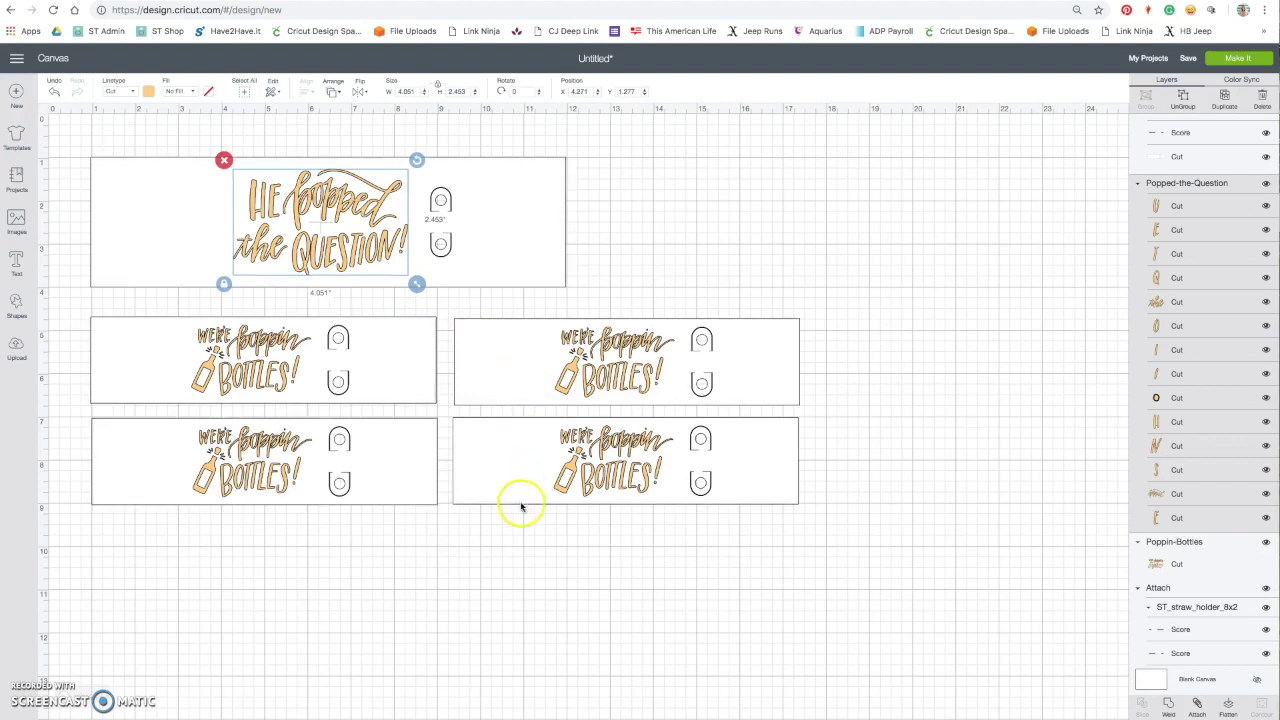
click(519, 534)
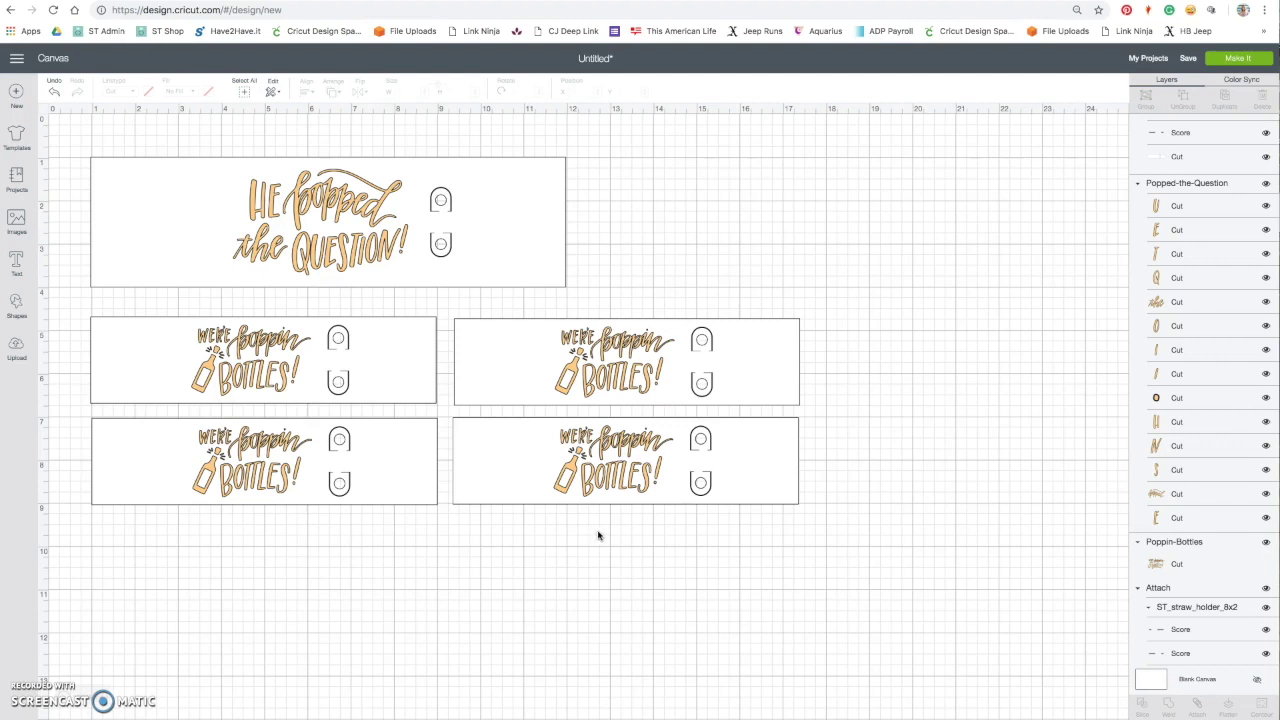
Step: Attach all letter layers of the Popped-the-Question design together and clear the selection
click(1210, 184)
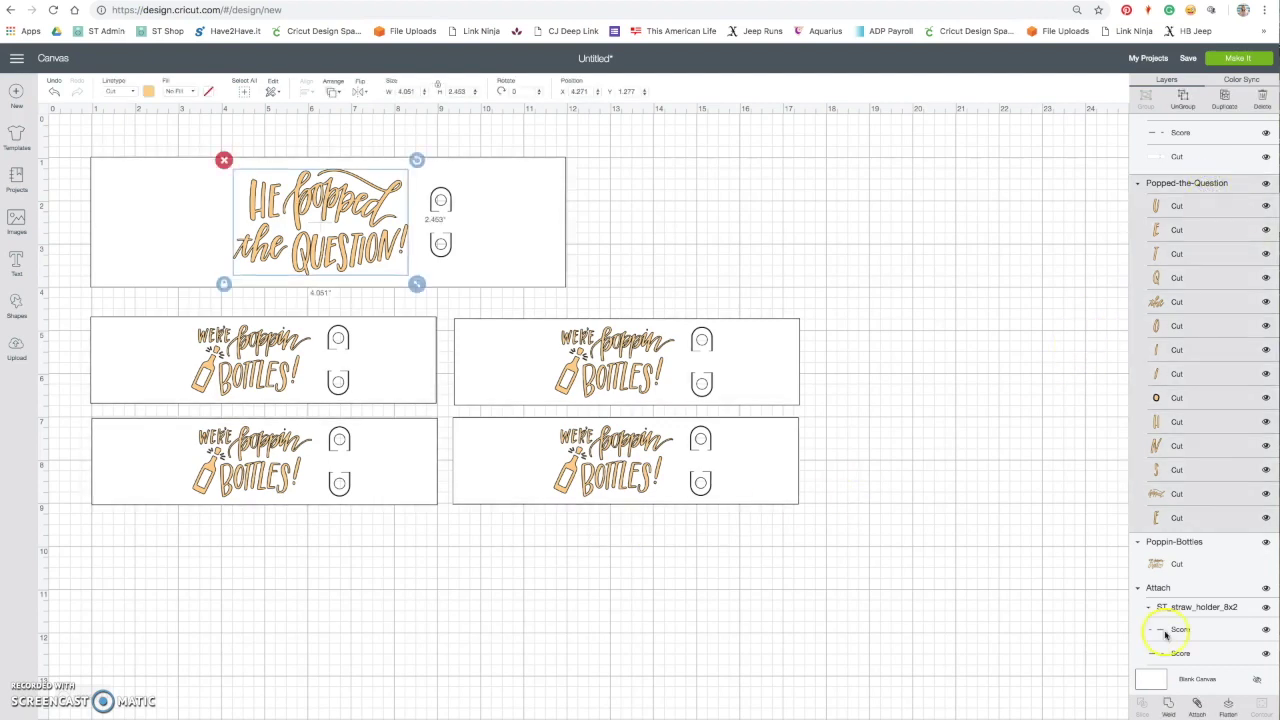
click(1197, 704)
scroll(1226, 470, up, 10)
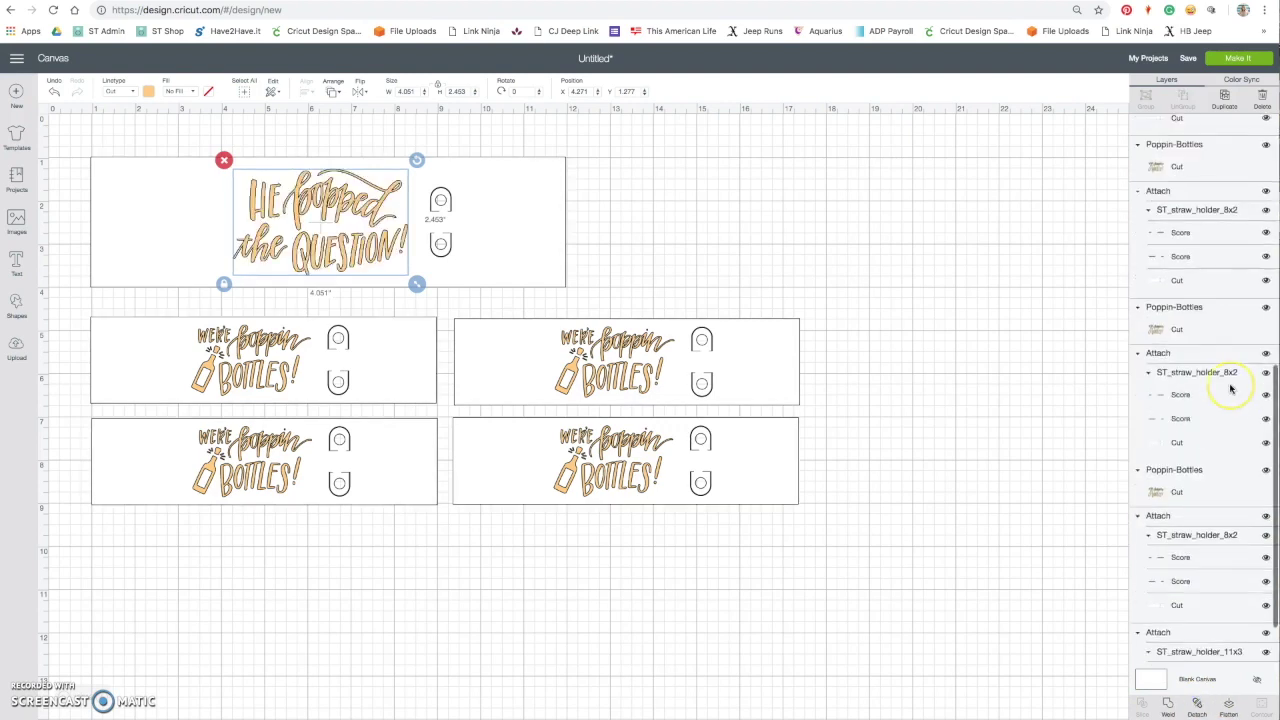
click(1188, 122)
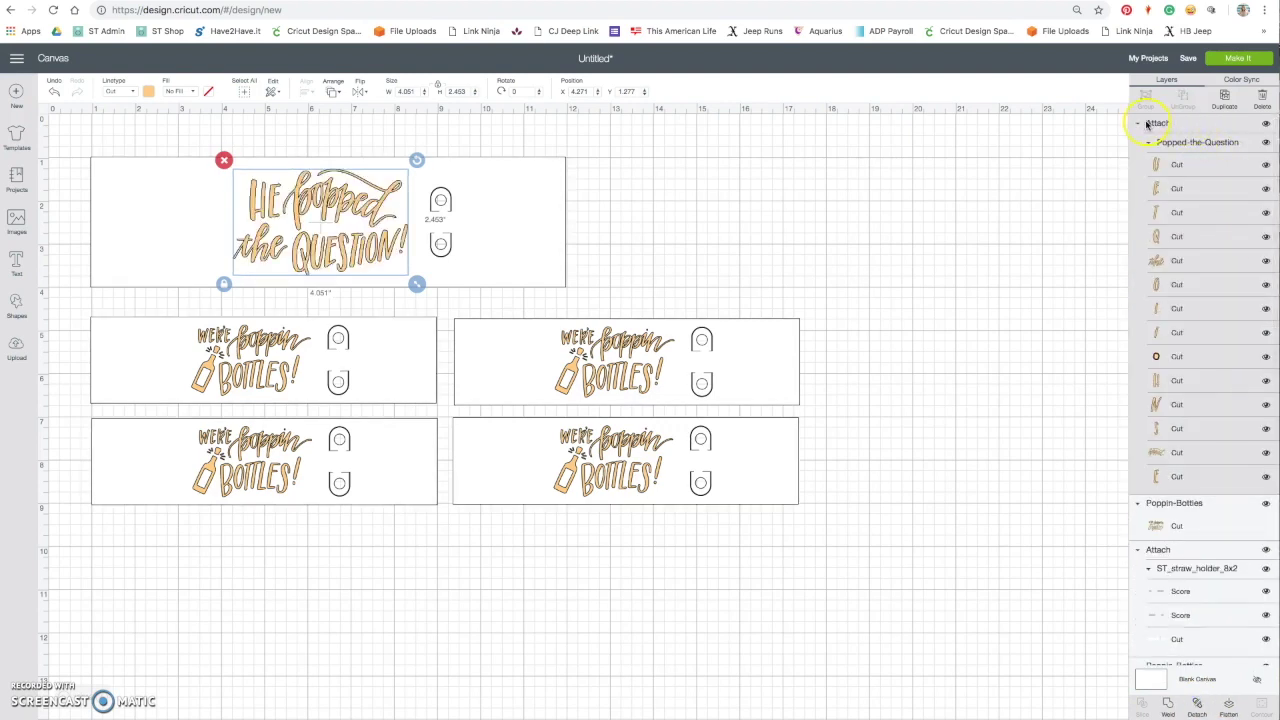
click(1139, 123)
scroll(1186, 206, down, 3)
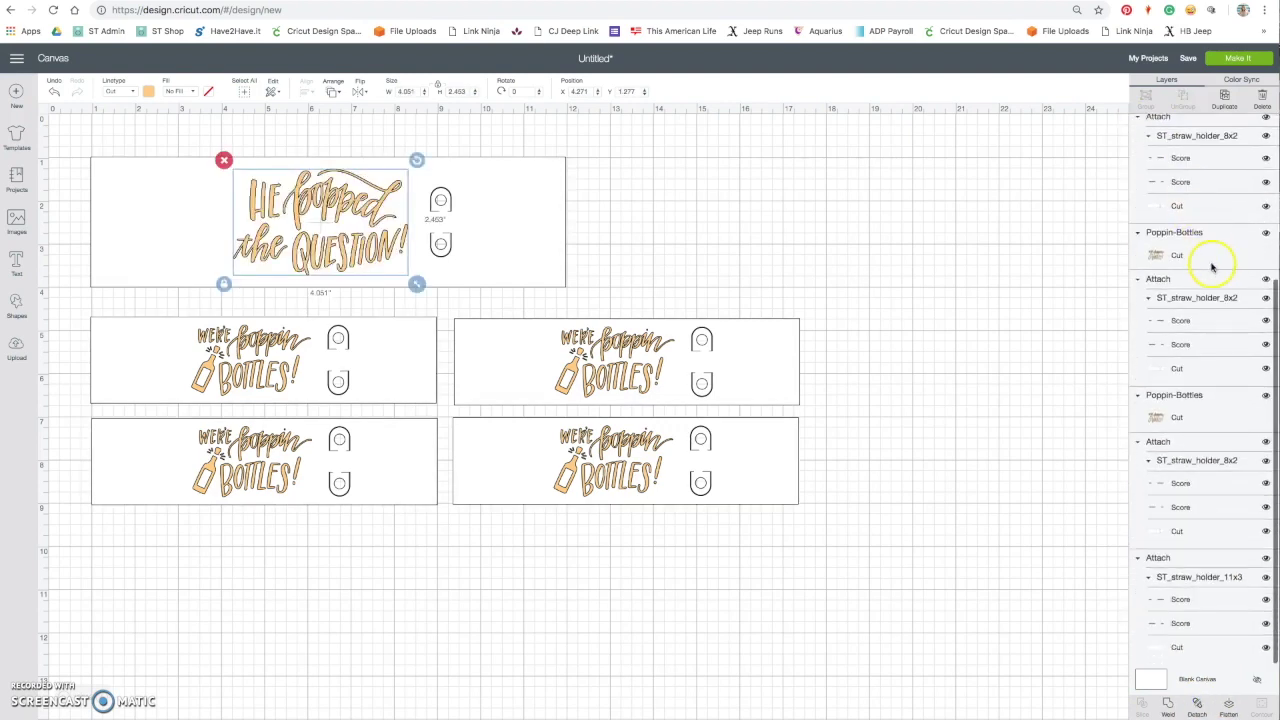
click(604, 374)
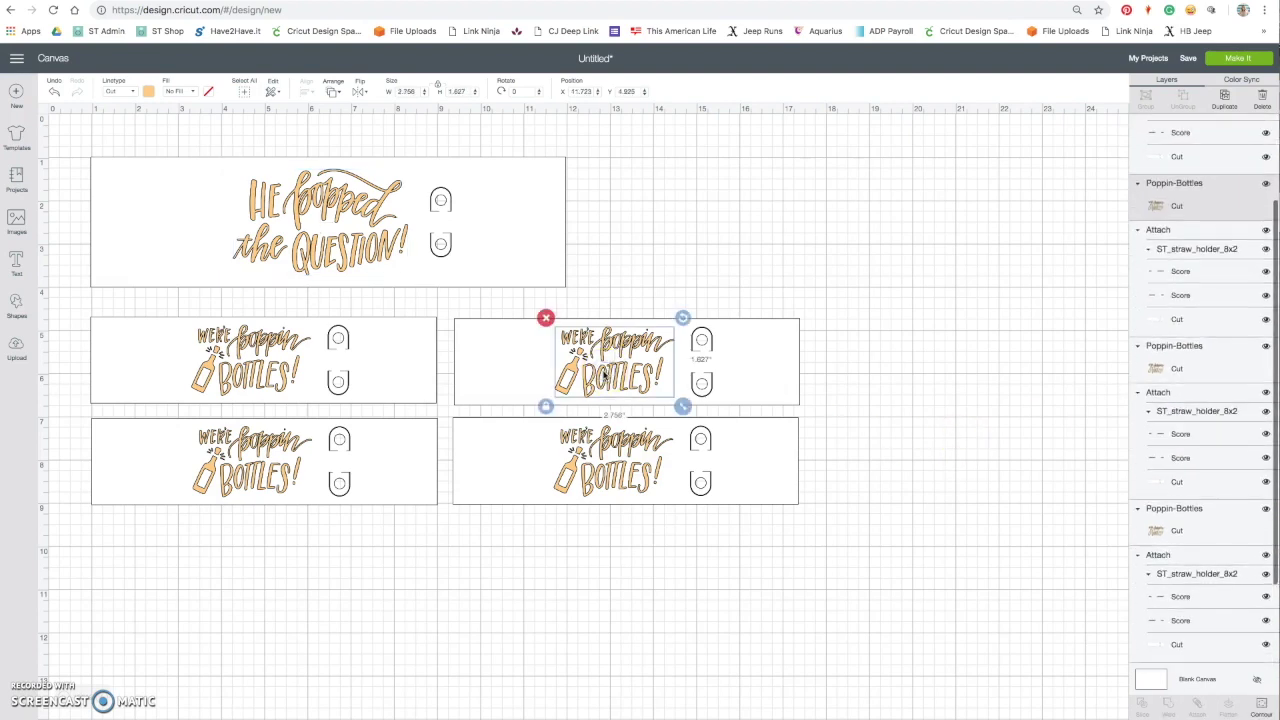
click(841, 378)
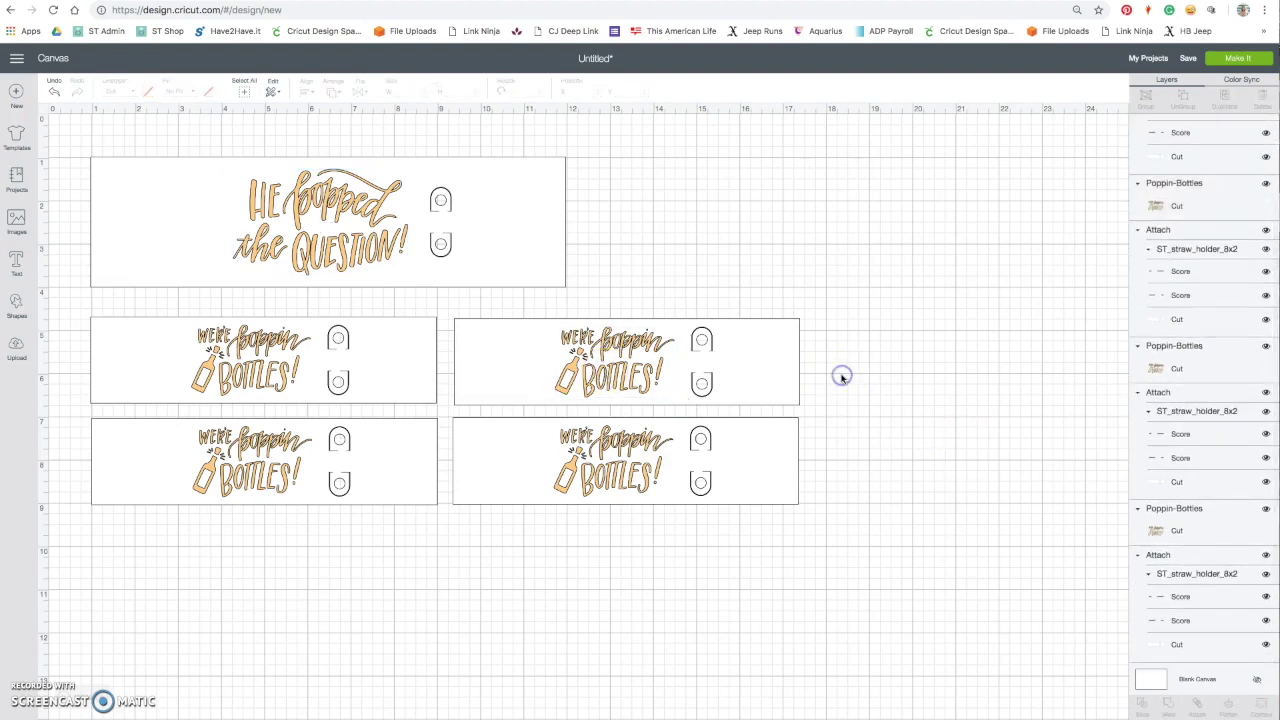
Step: Save the project as Rose Straw Labels
click(1188, 58)
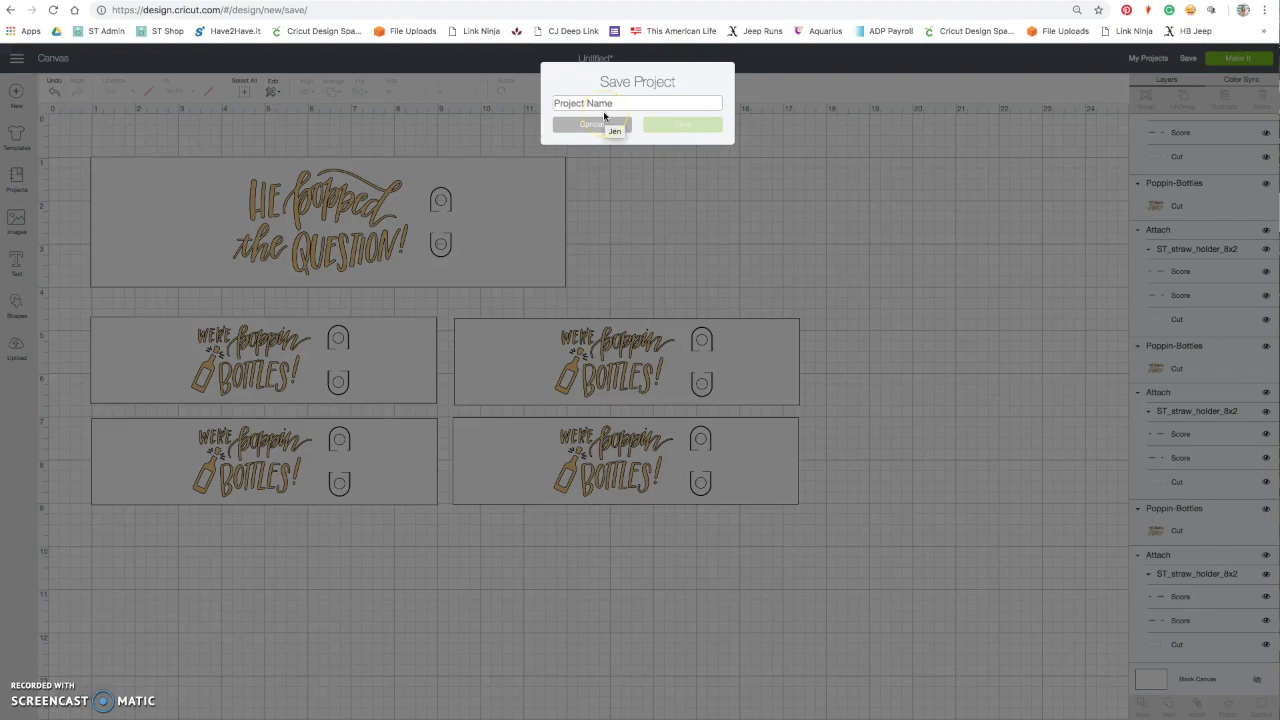
text(Rose Straw Labels)
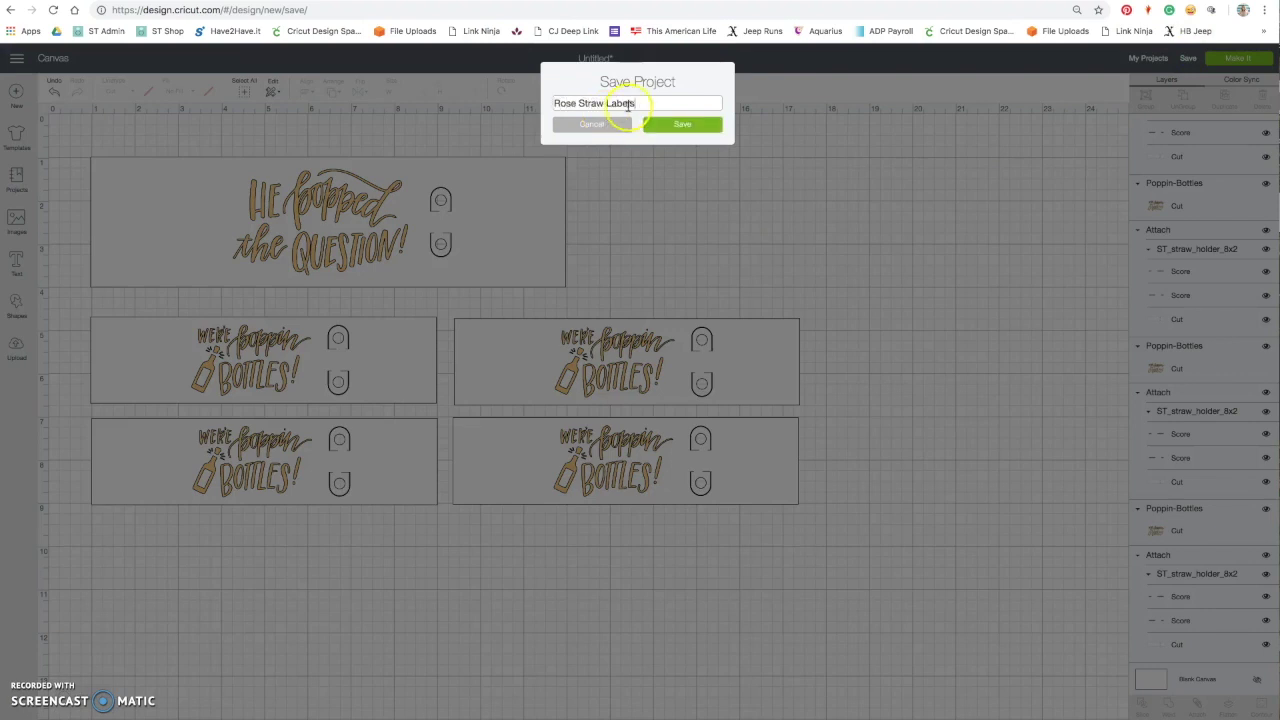
click(692, 126)
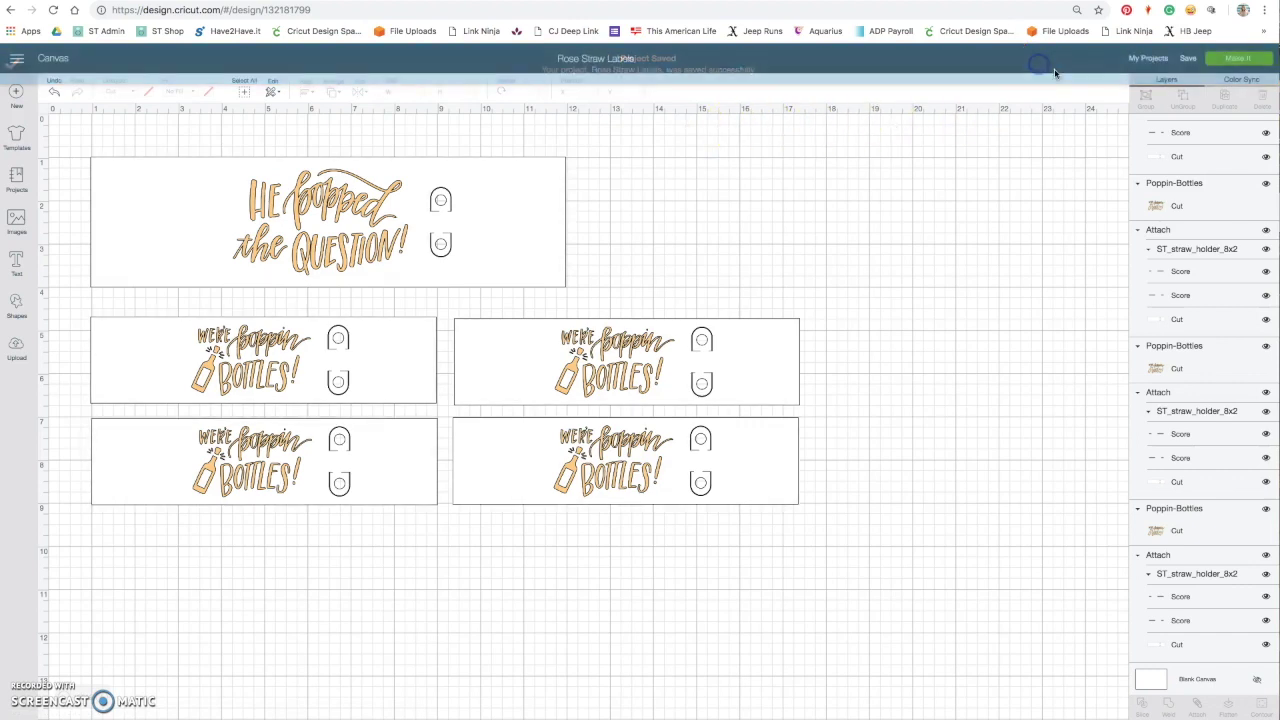
Step: Send the project to mat preparation and spread the four Poppin-Bottles designs on the second mat into a two-by-two block
click(1250, 60)
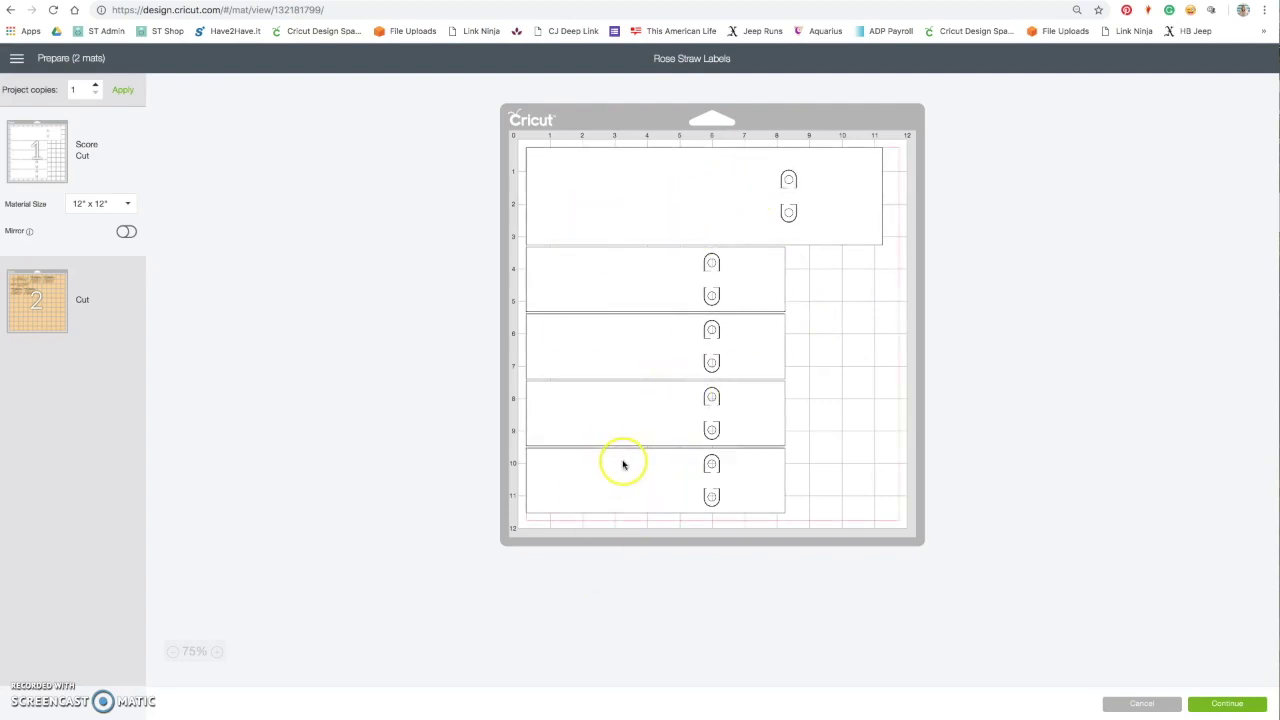
click(53, 325)
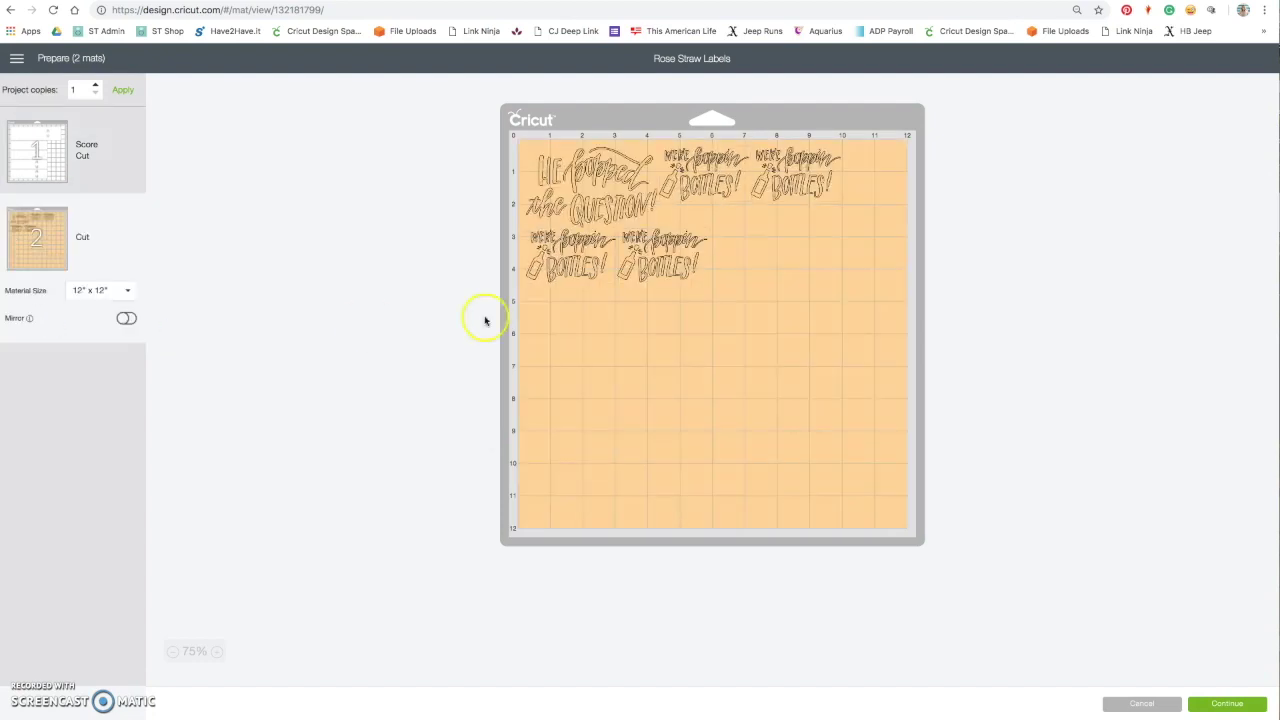
drag(678, 278, 843, 257)
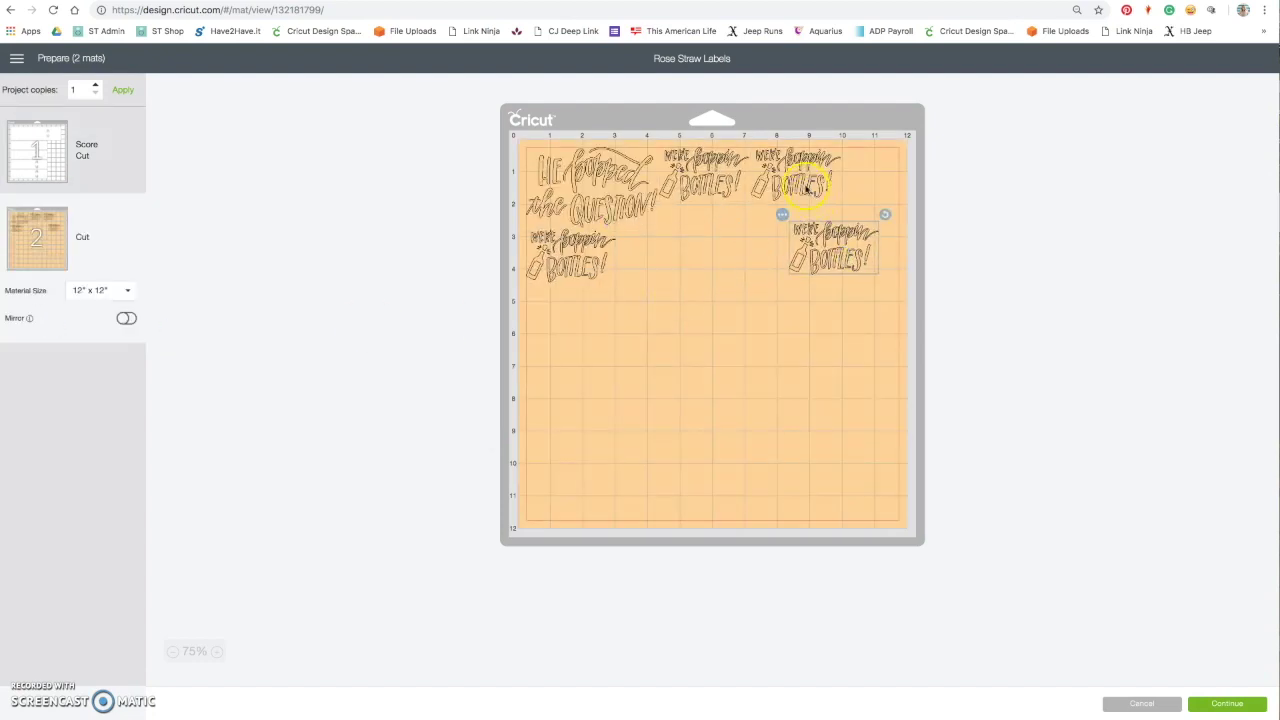
drag(808, 186, 822, 193)
drag(586, 266, 736, 258)
drag(797, 198, 826, 189)
drag(709, 177, 731, 189)
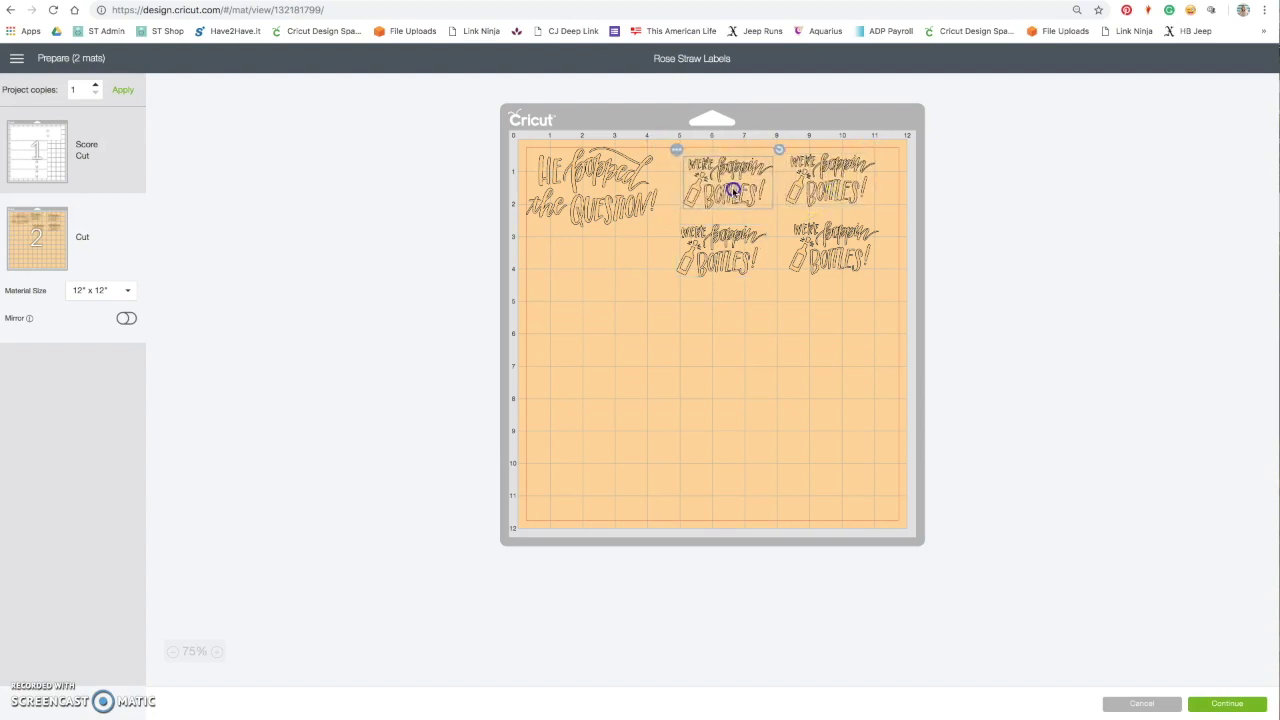
Step: Shift the Popped-the-Question design inward on the second mat and line up the four Poppin-Bottles designs in even rows and columns beside it
drag(739, 233, 745, 230)
drag(603, 186, 621, 206)
drag(709, 240, 705, 238)
click(710, 182)
drag(811, 177, 807, 176)
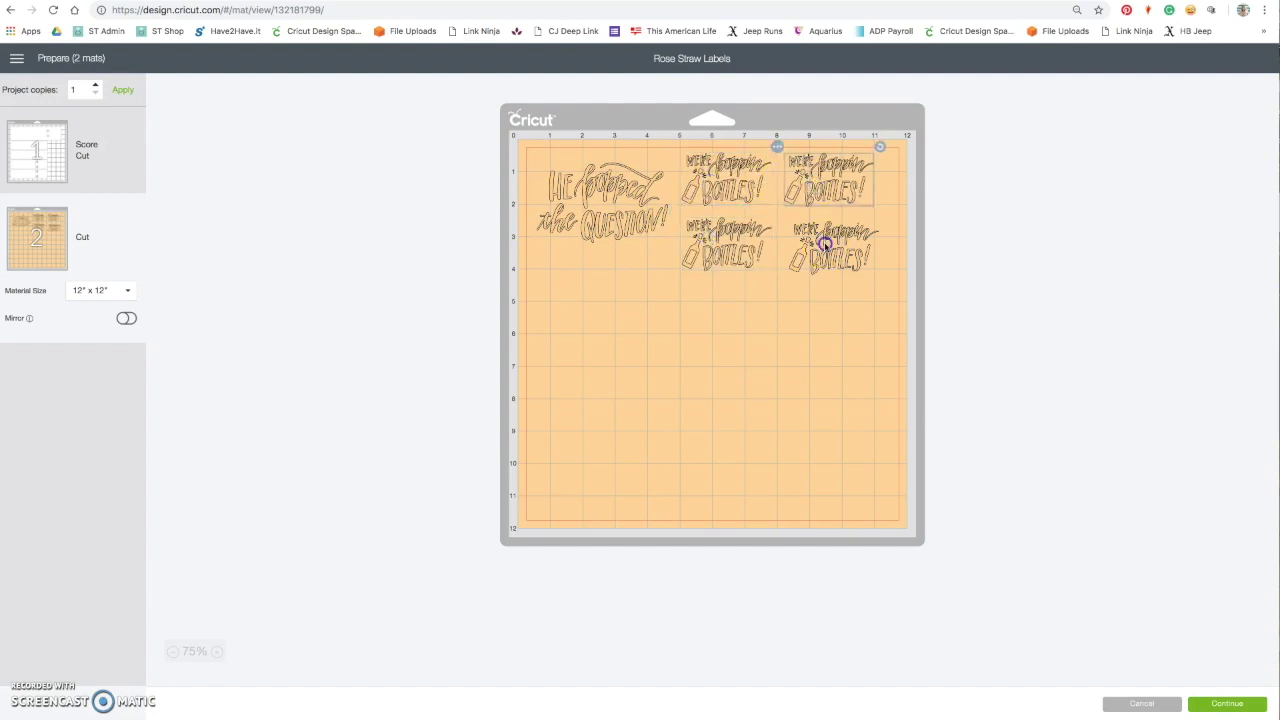
drag(826, 246, 820, 240)
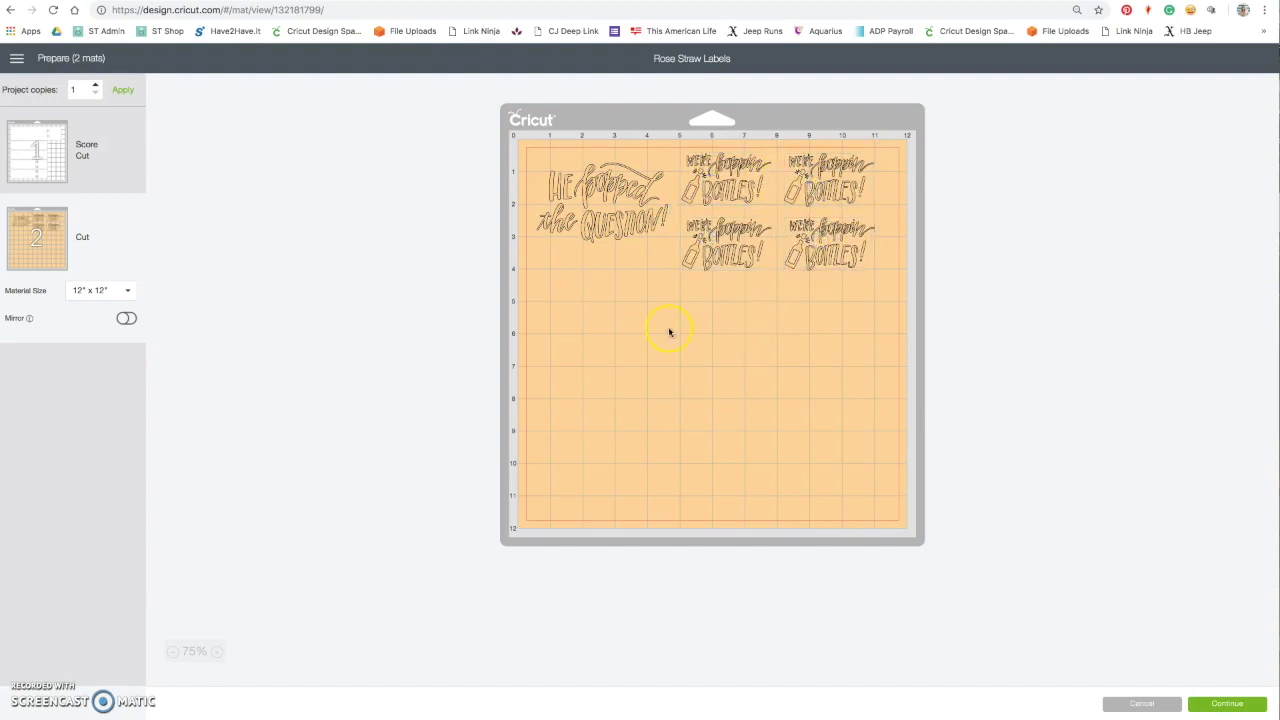
Step: Mirror the second mat's lettering for cutting and check the first mat's score-and-cut layout
click(125, 319)
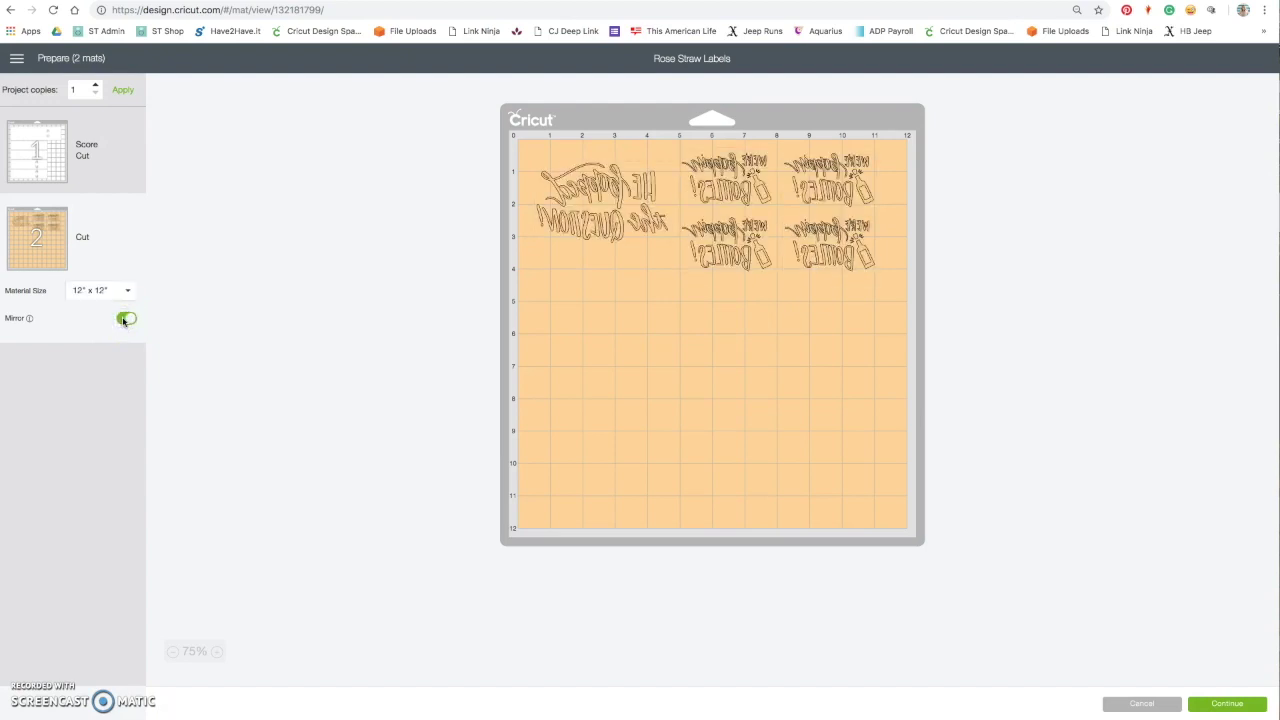
click(67, 160)
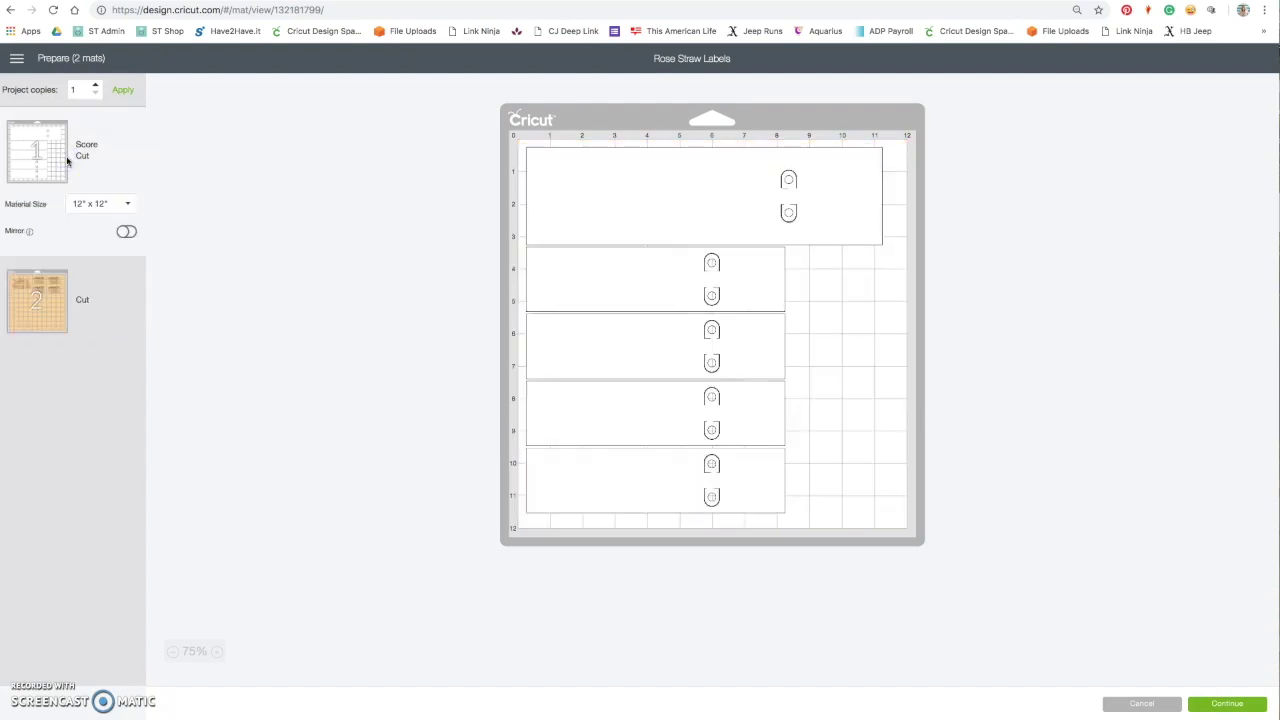
click(62, 326)
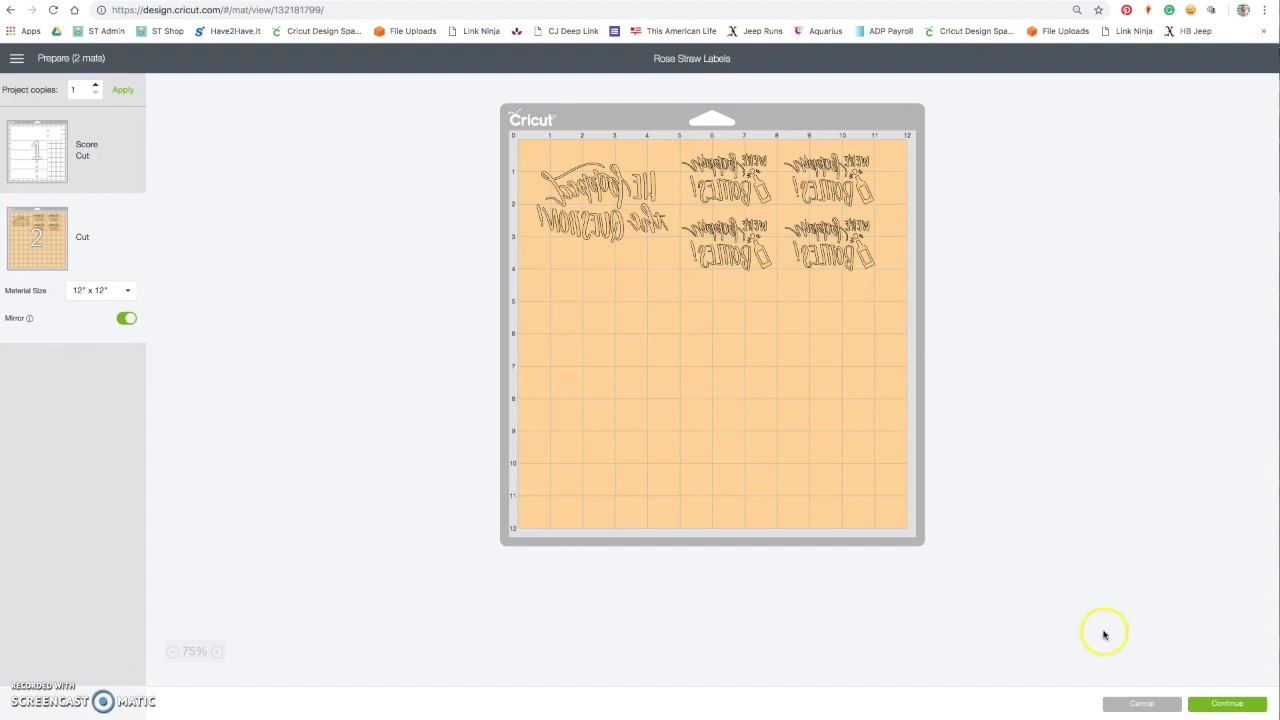
Step: Proceed to the make stage and connect the Maker : 1031 (Bluetooth) machine
click(1226, 703)
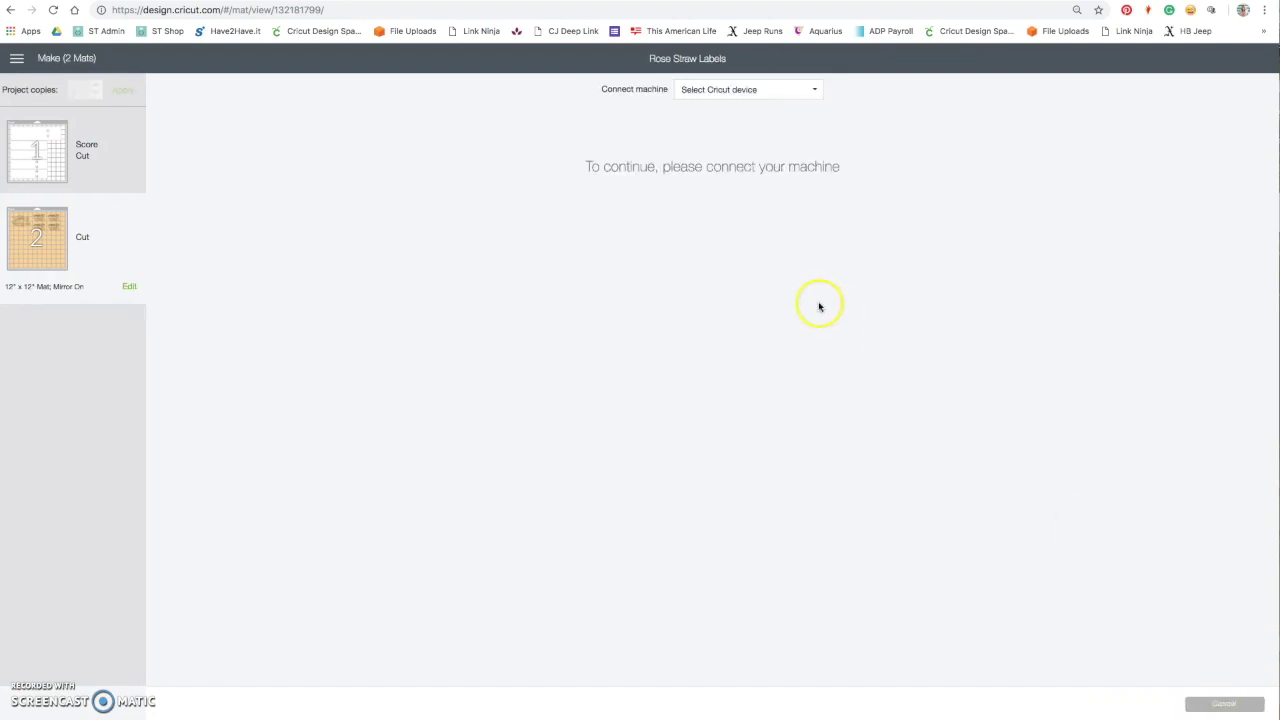
click(787, 90)
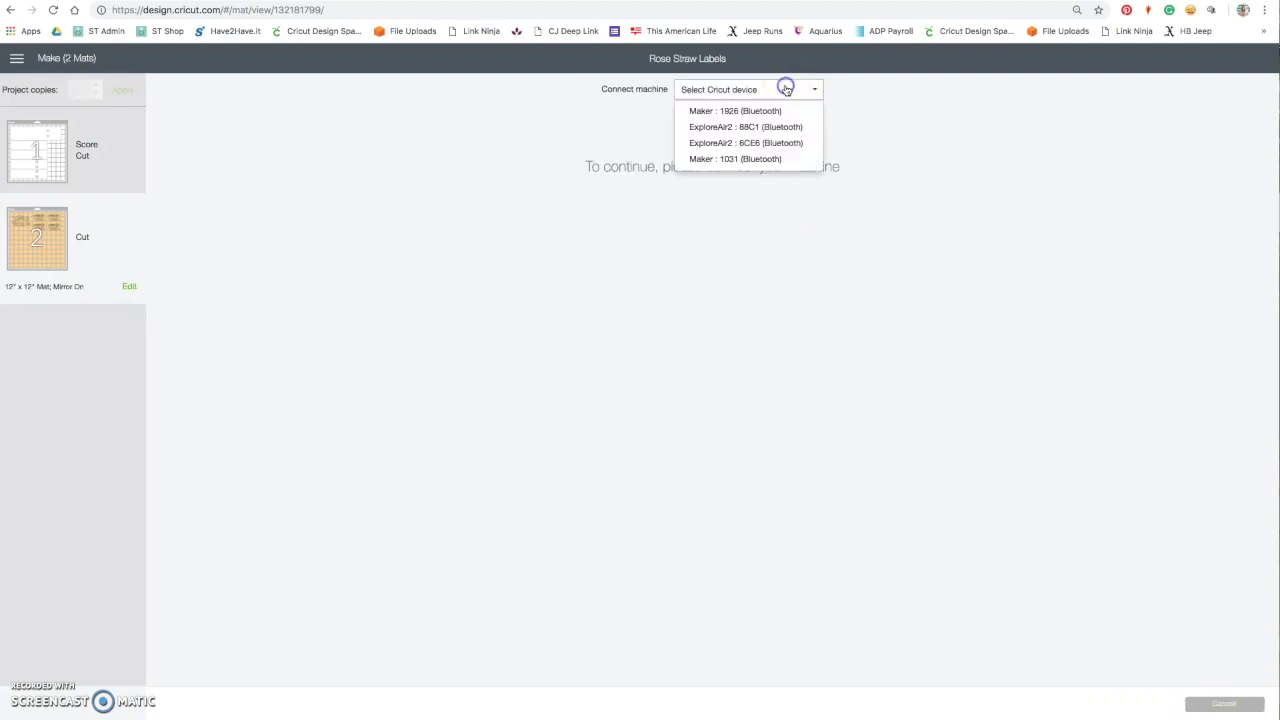
click(761, 160)
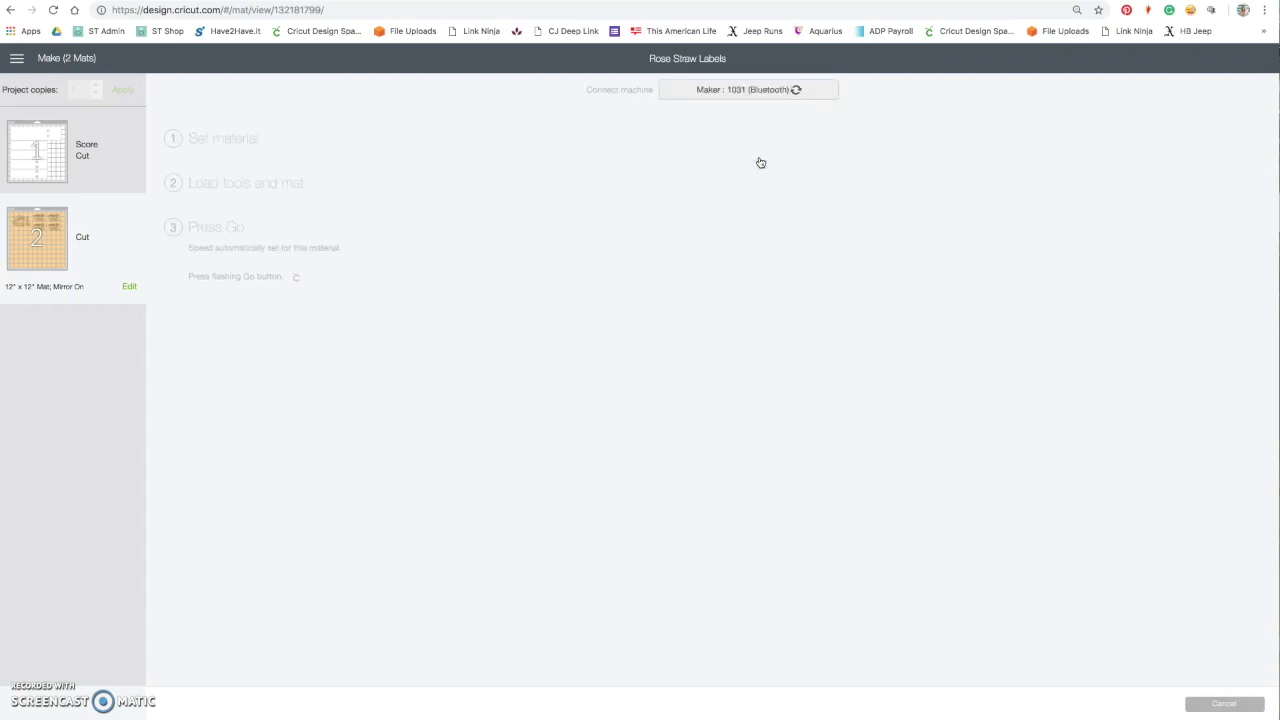